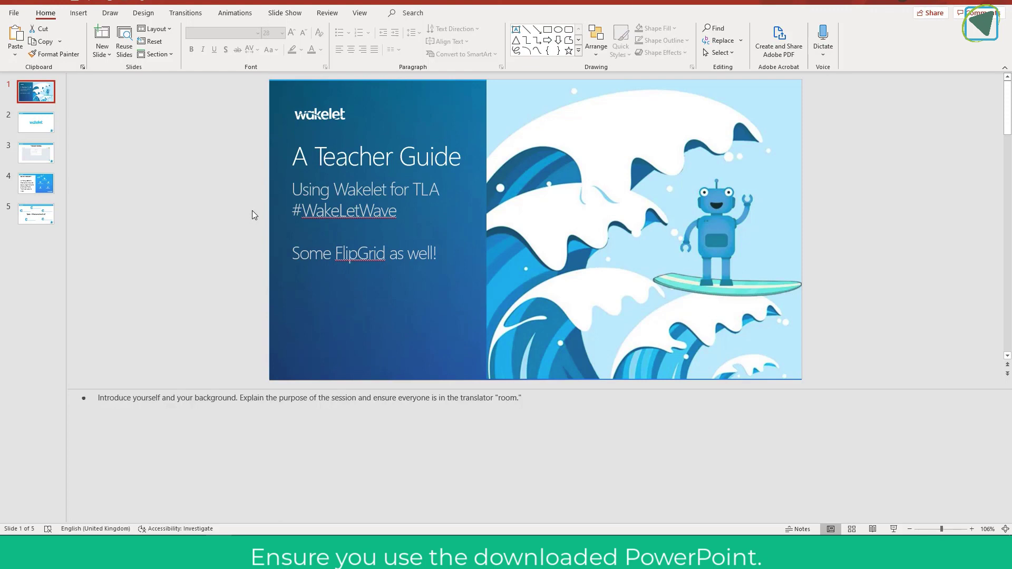
# Page through slides 2 to 5, including the quiz slide, then return to the title slide
pyautogui.click(52, 130)
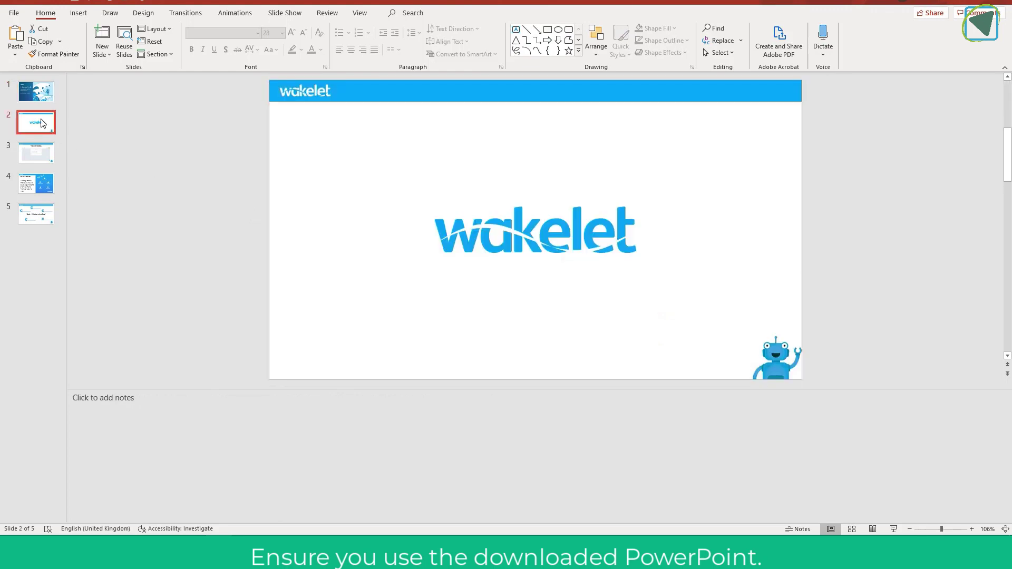
pyautogui.click(45, 155)
pyautogui.click(43, 189)
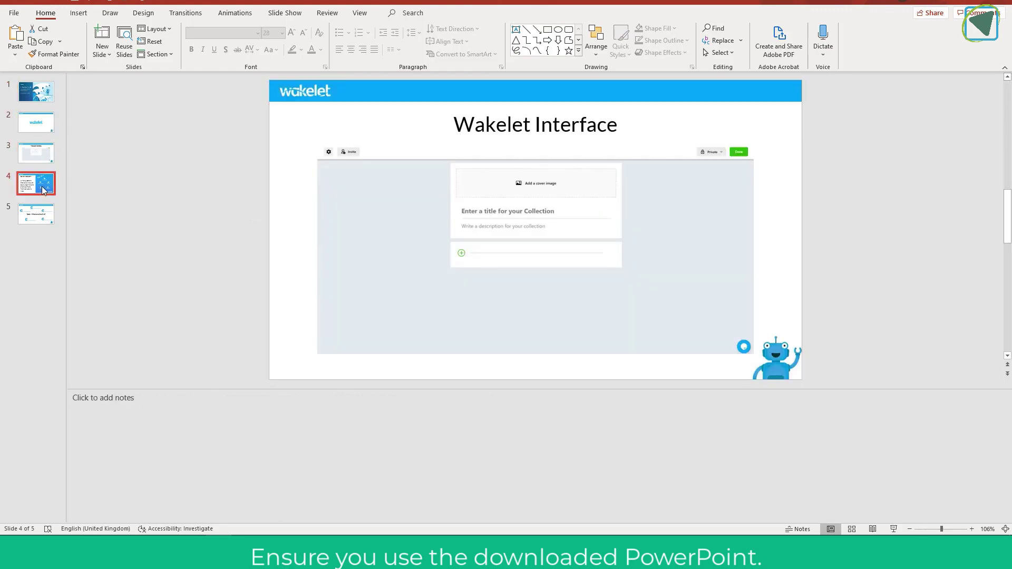
pyautogui.click(45, 216)
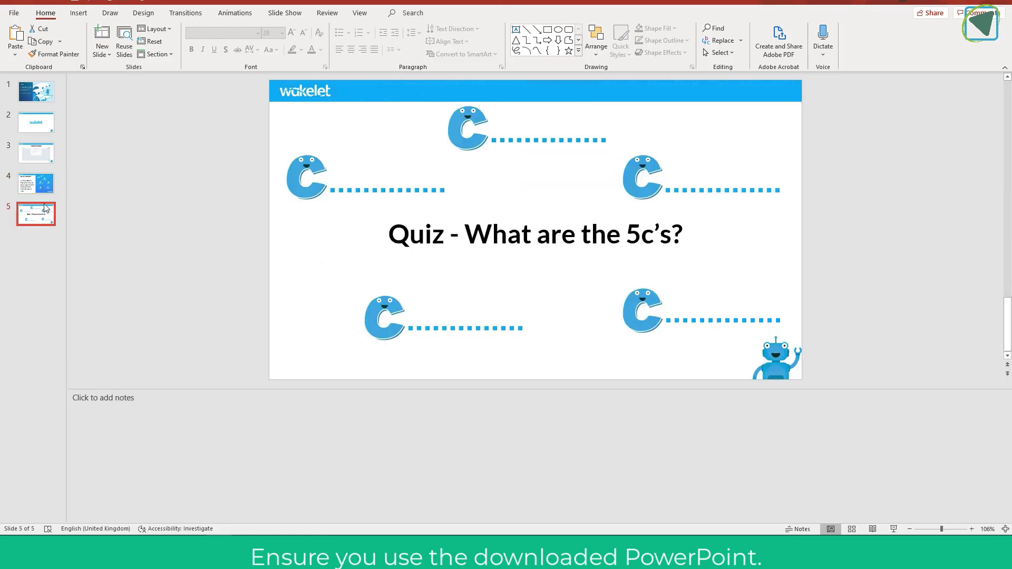
pyautogui.click(36, 92)
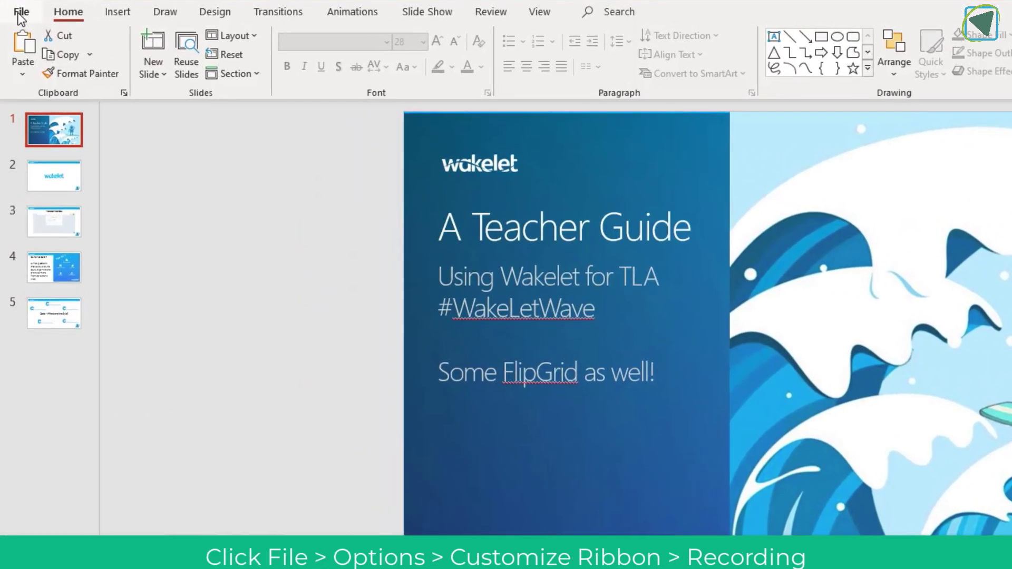
# Tick Recording in the Main Tabs list of Customize Ribbon options and apply it
pyautogui.click(15, 13)
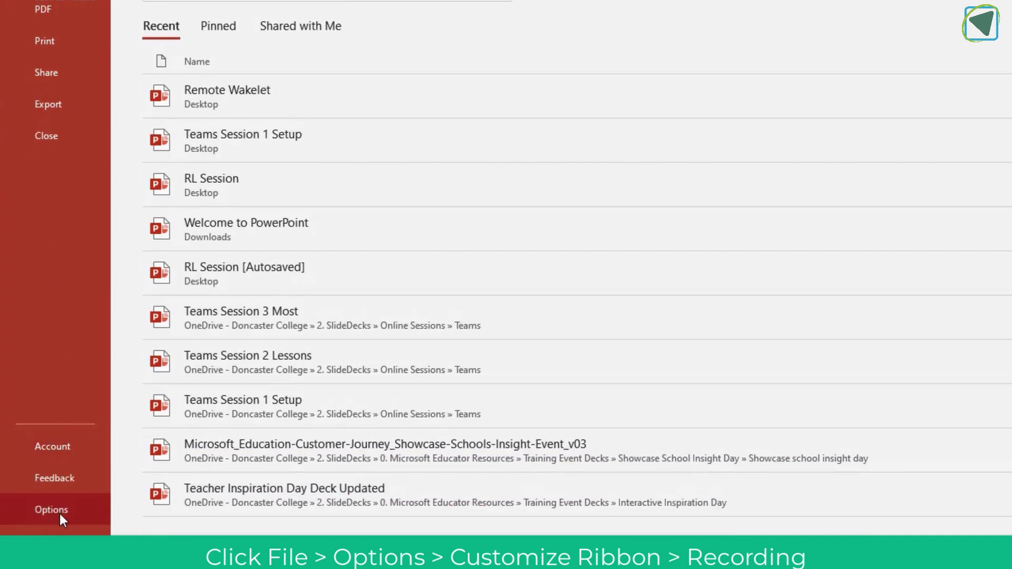
pyautogui.click(59, 514)
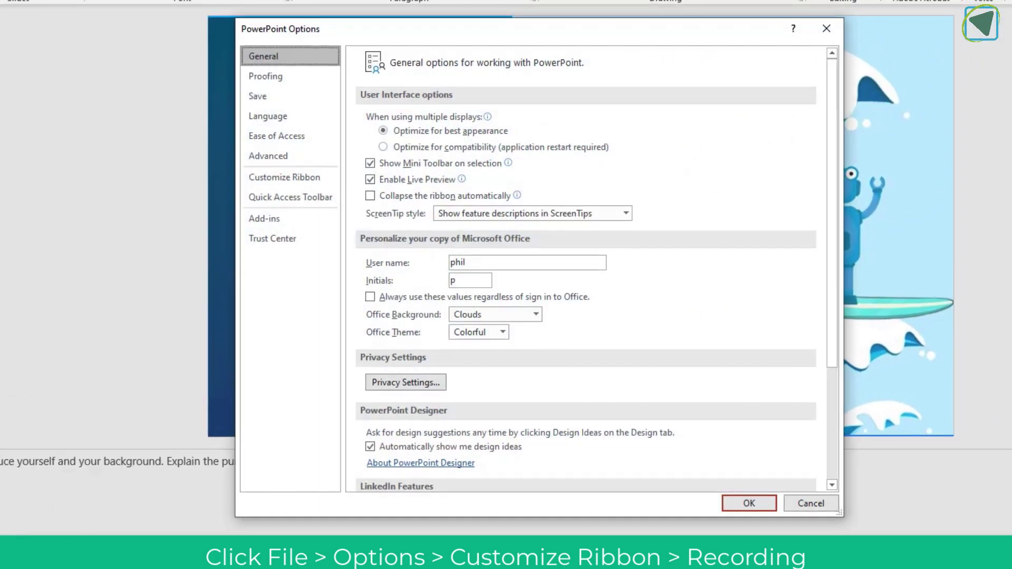
pyautogui.click(313, 177)
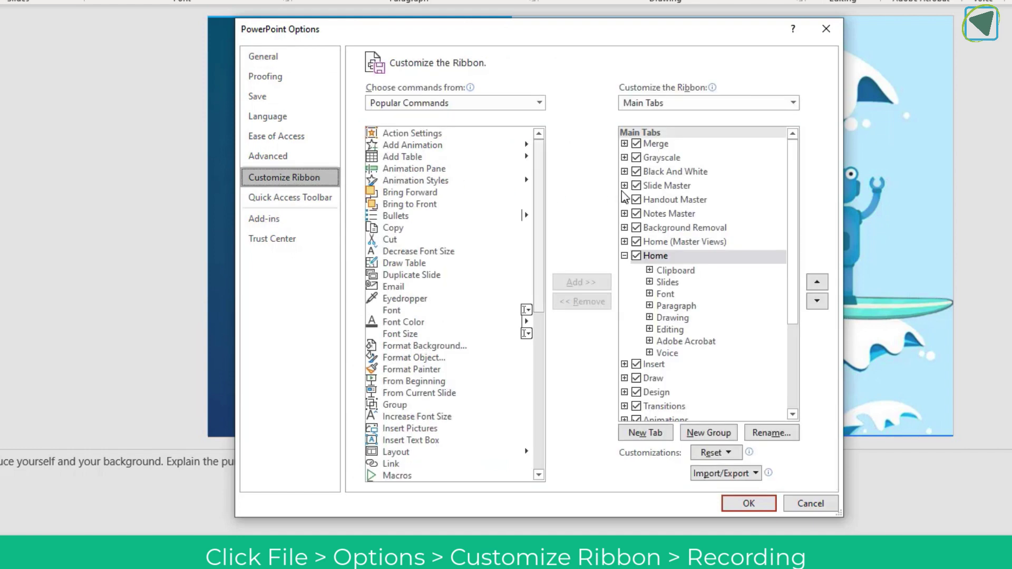
pyautogui.moveTo(795, 222); pyautogui.dragTo(791, 336)
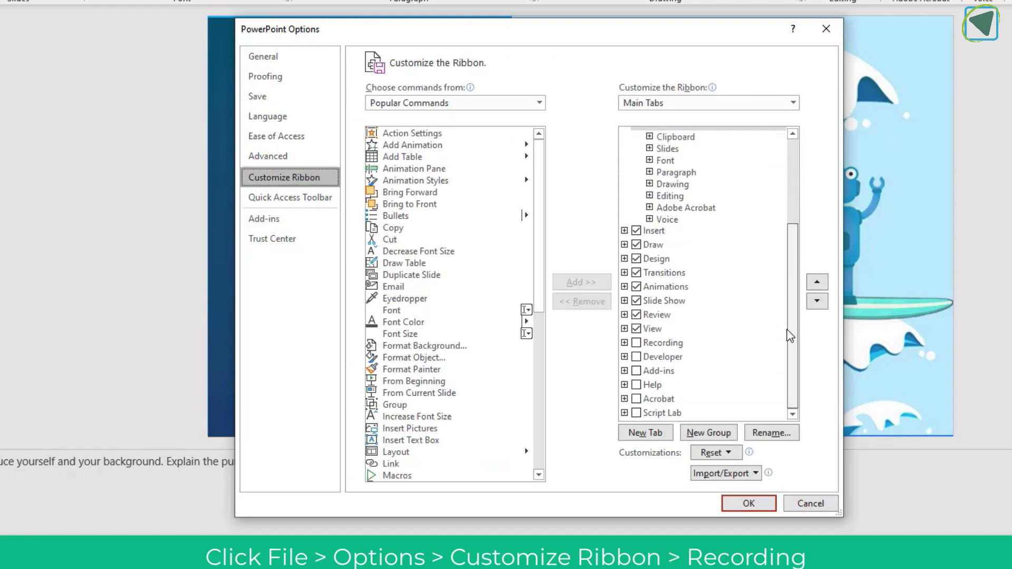
pyautogui.click(636, 344)
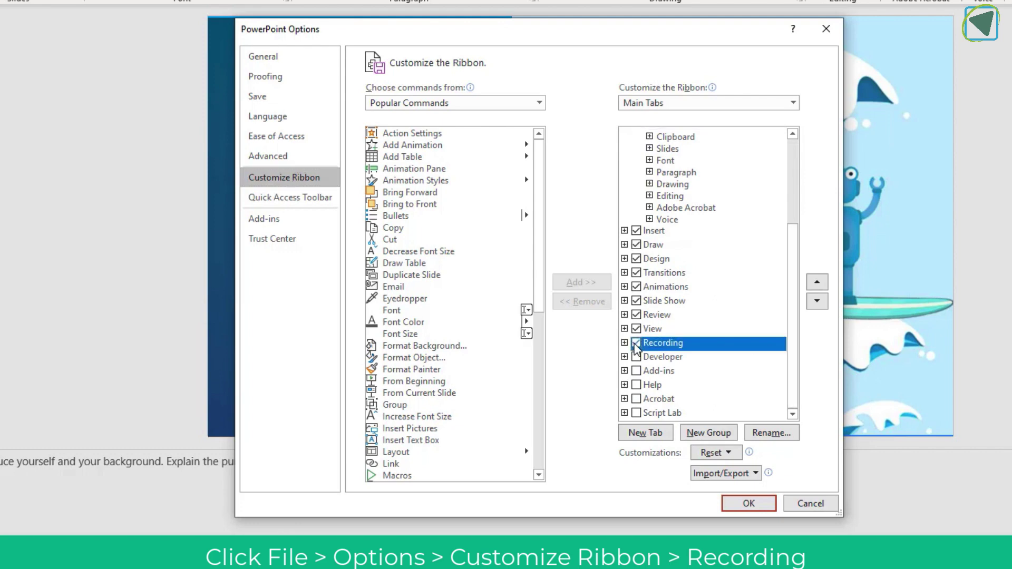
pyautogui.click(749, 503)
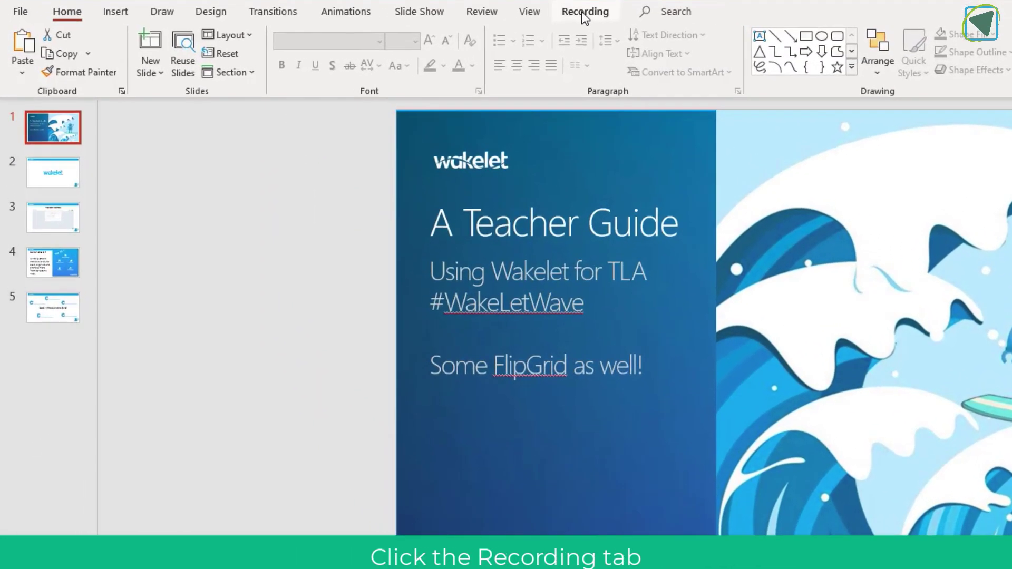
# Launch Record Slide Show from the Recording tab, choosing Record from Beginning
pyautogui.click(397, 26)
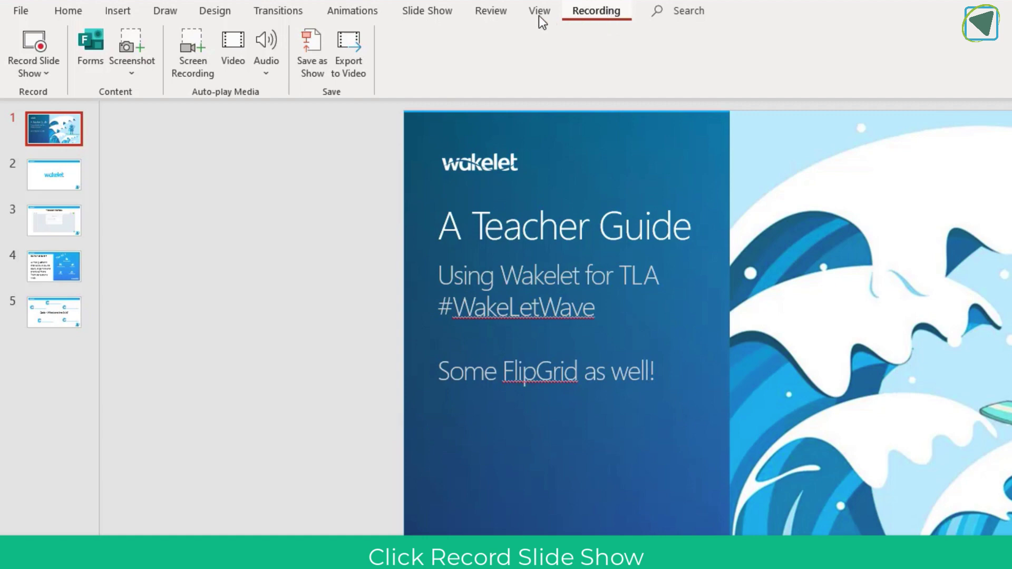
pyautogui.click(58, 67)
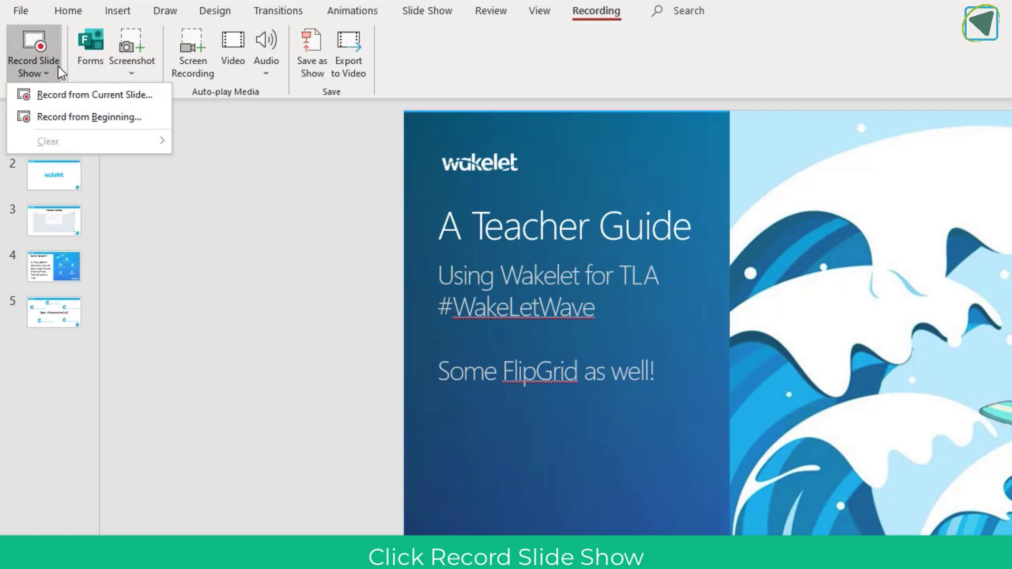
pyautogui.click(64, 111)
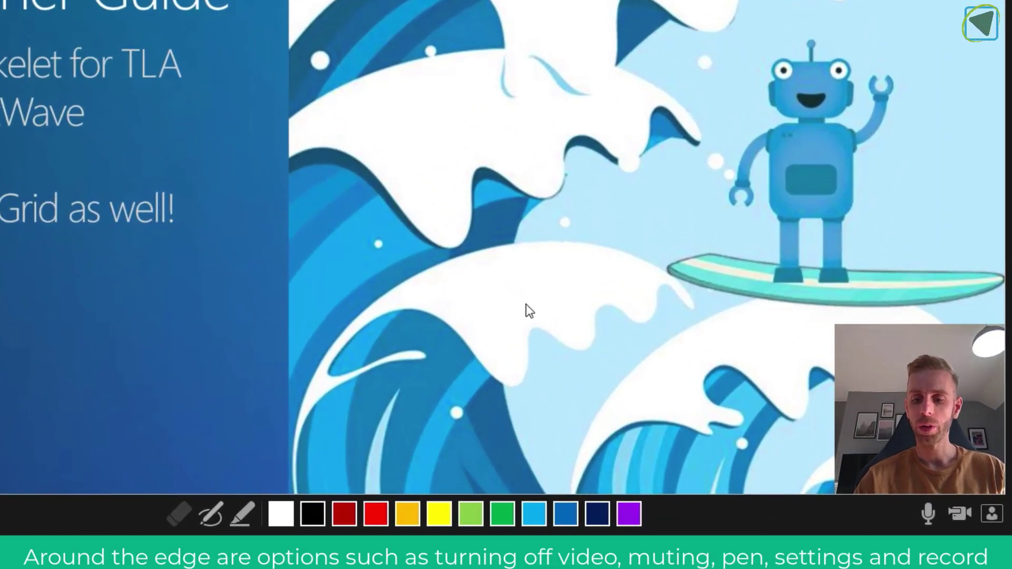
# Toggle the camera preview off and back on, then hide the speaker notes
pyautogui.click(993, 520)
pyautogui.click(993, 520)
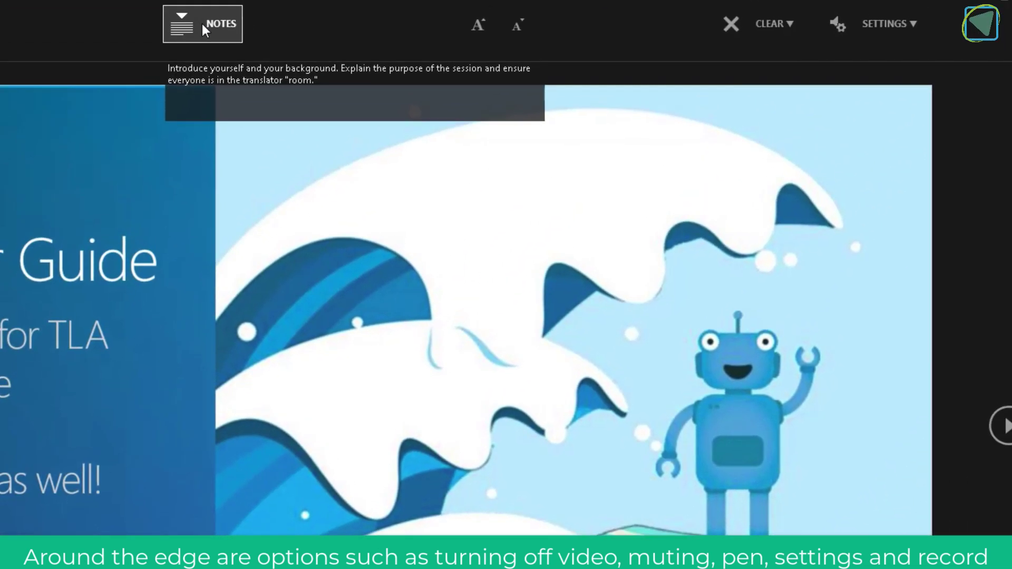
pyautogui.click(202, 23)
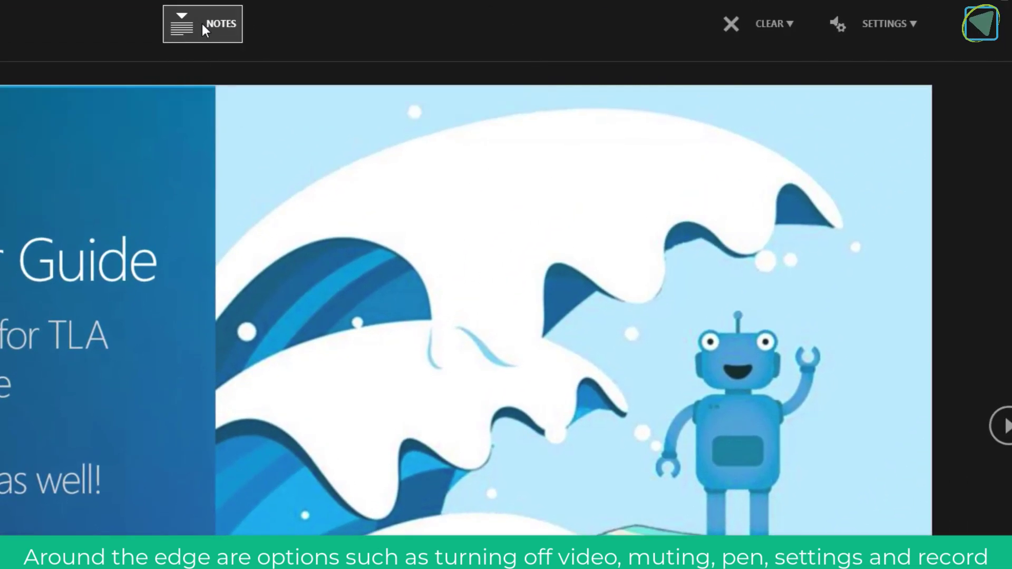
# Check the Clear recordings options and the microphone and camera settings, then dismiss them
pyautogui.click(796, 32)
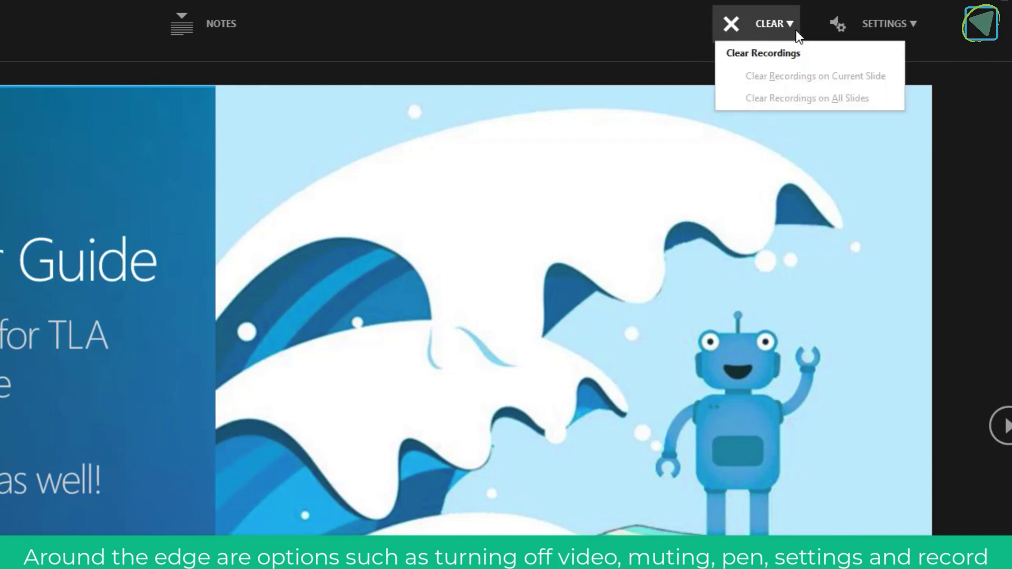
pyautogui.click(613, 20)
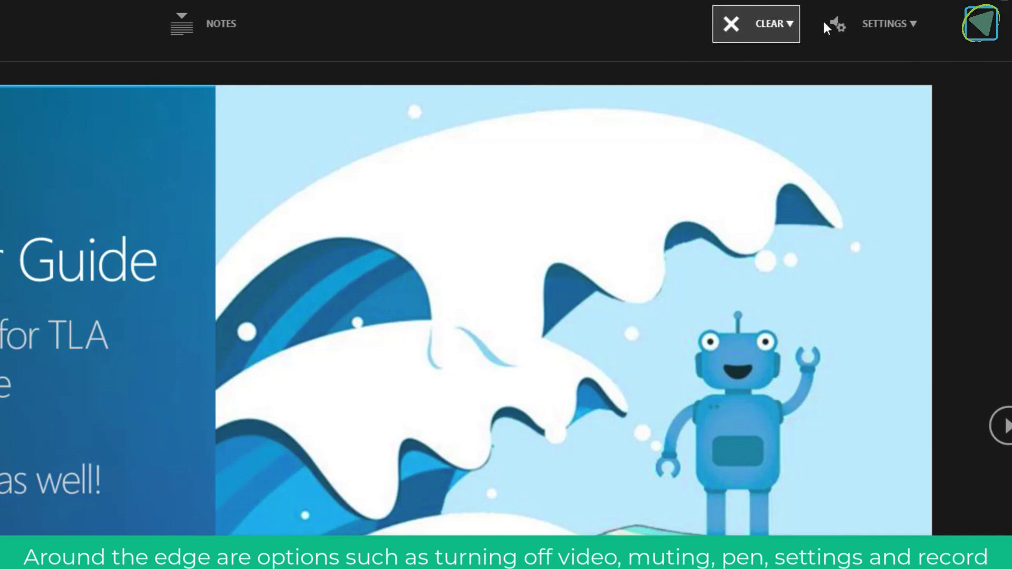
pyautogui.click(916, 23)
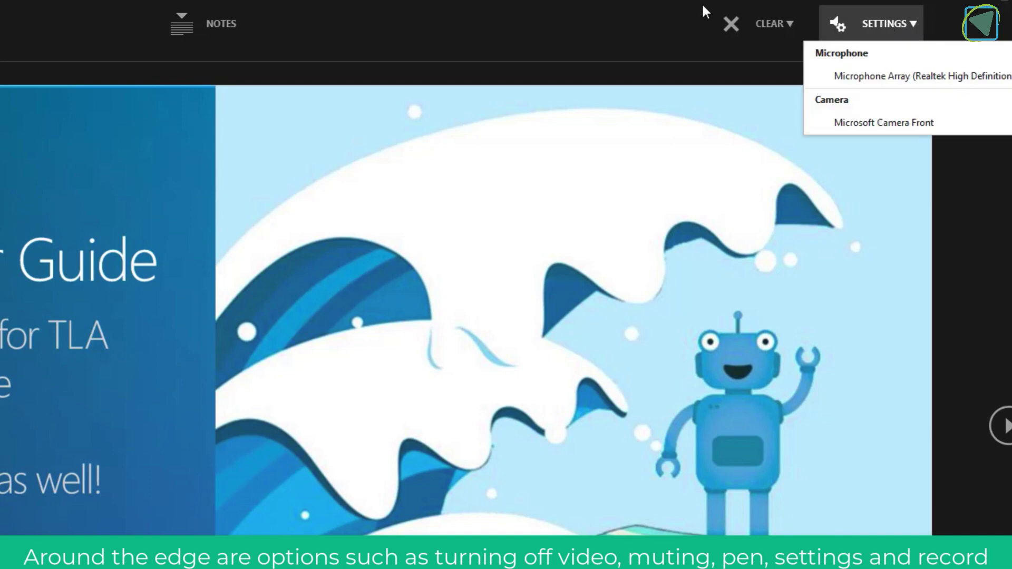
pyautogui.click(56, 10)
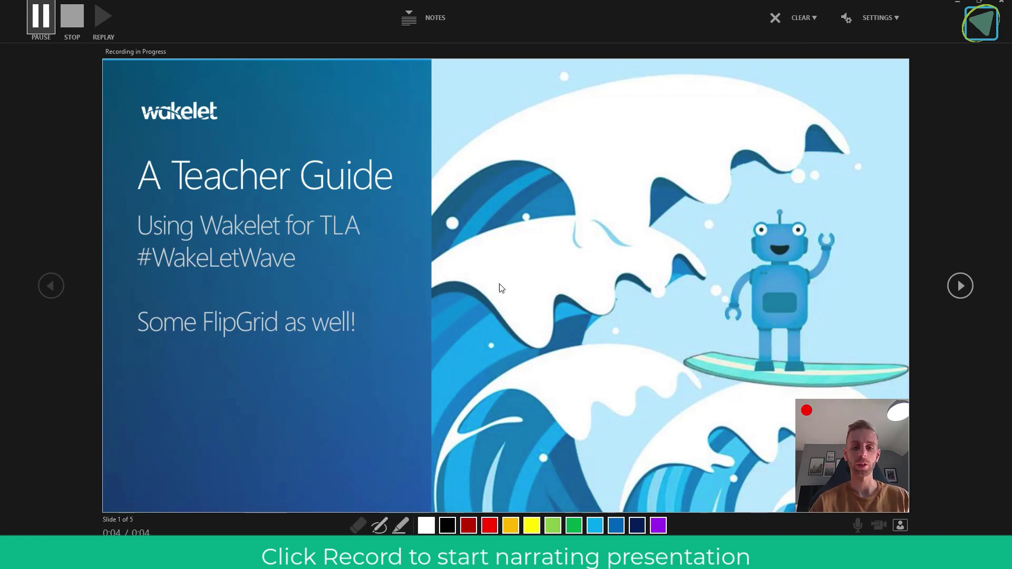
# On slide 2, draw black pen arrows pointing up-right, down and right from the Wakelet logo
pyautogui.click(961, 286)
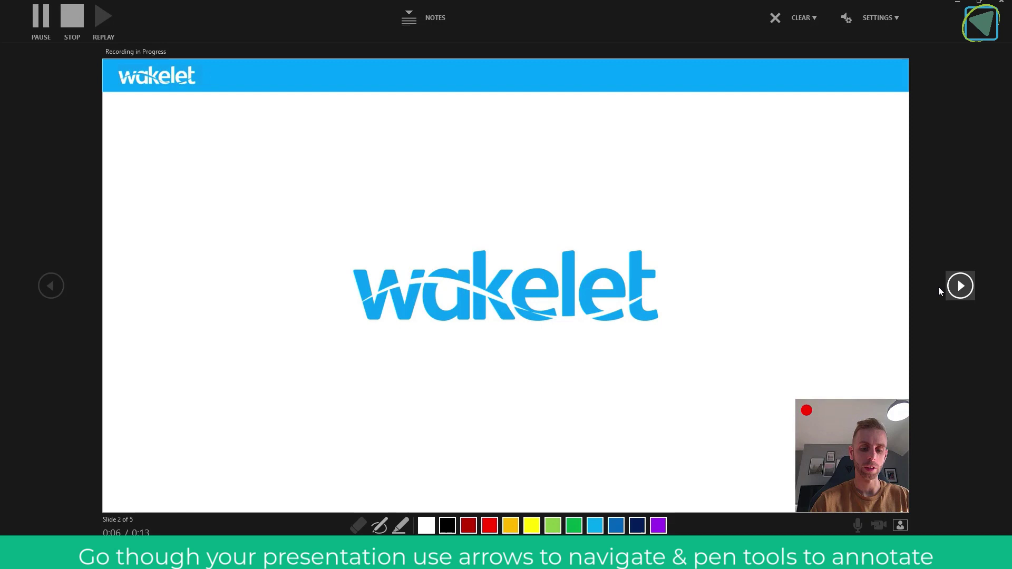
pyautogui.click(380, 526)
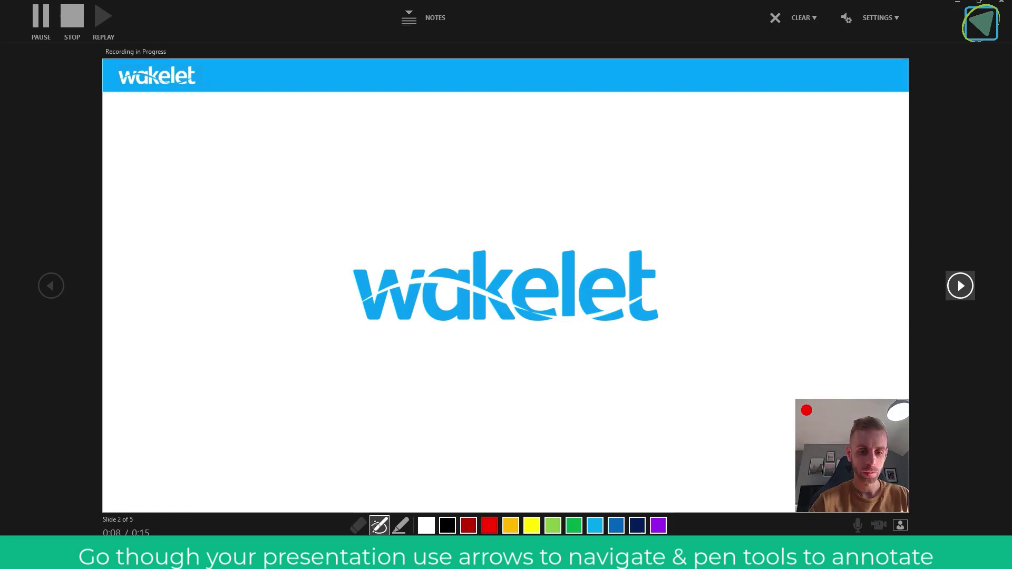
pyautogui.click(448, 525)
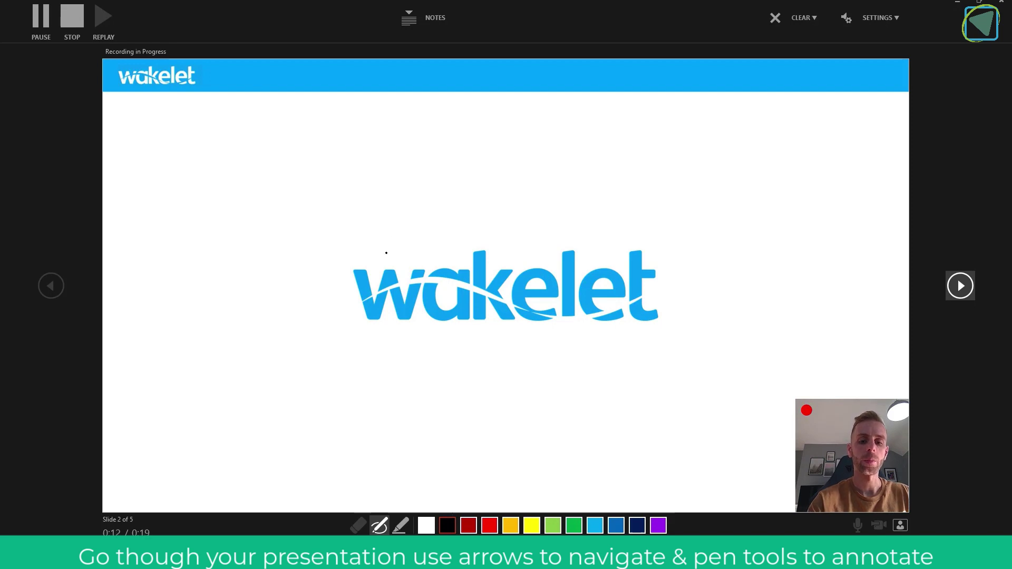
pyautogui.moveTo(386, 253)
pyautogui.mouseDown()
pyautogui.moveTo(500, 153)
pyautogui.moveTo(495, 184)
pyautogui.mouseUp()
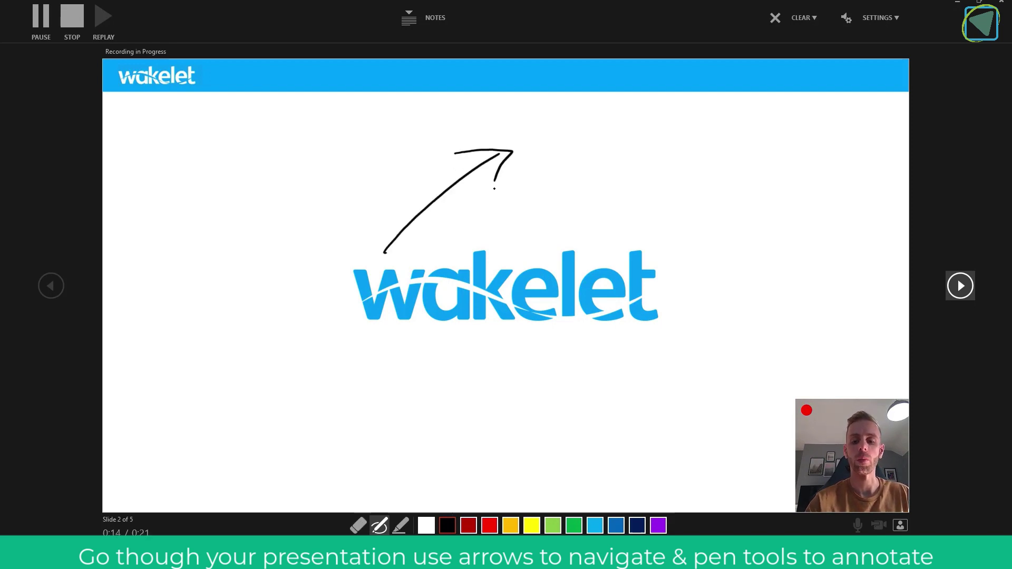
pyautogui.moveTo(452, 334)
pyautogui.mouseDown()
pyautogui.moveTo(460, 417)
pyautogui.moveTo(485, 398)
pyautogui.mouseUp()
pyautogui.moveTo(656, 285); pyautogui.dragTo(740, 252)
pyautogui.moveTo(714, 242); pyautogui.dragTo(749, 265)
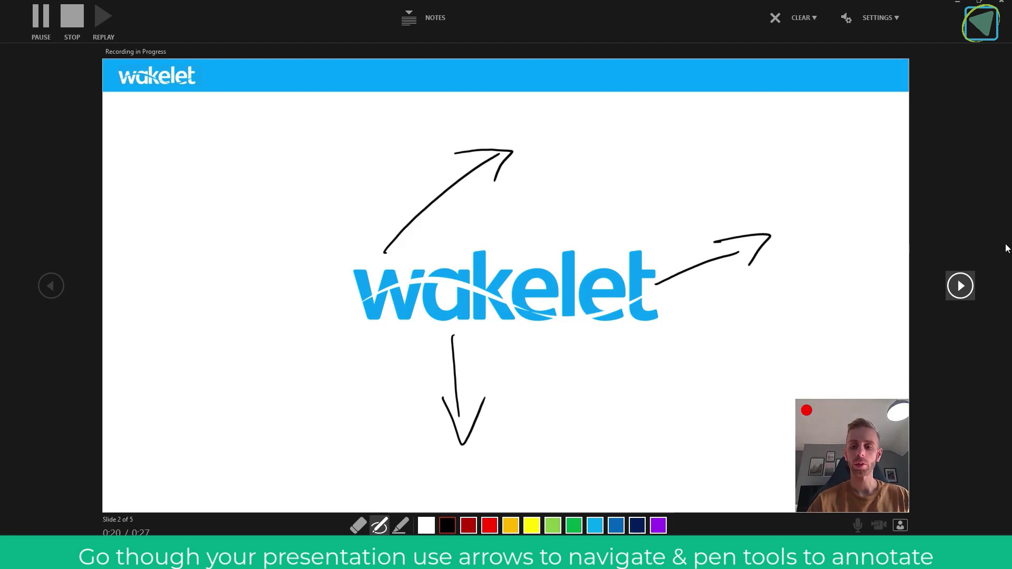
# On the Wakelet Interface slide, circle the settings gear and the green Done button in ink
pyautogui.click(967, 284)
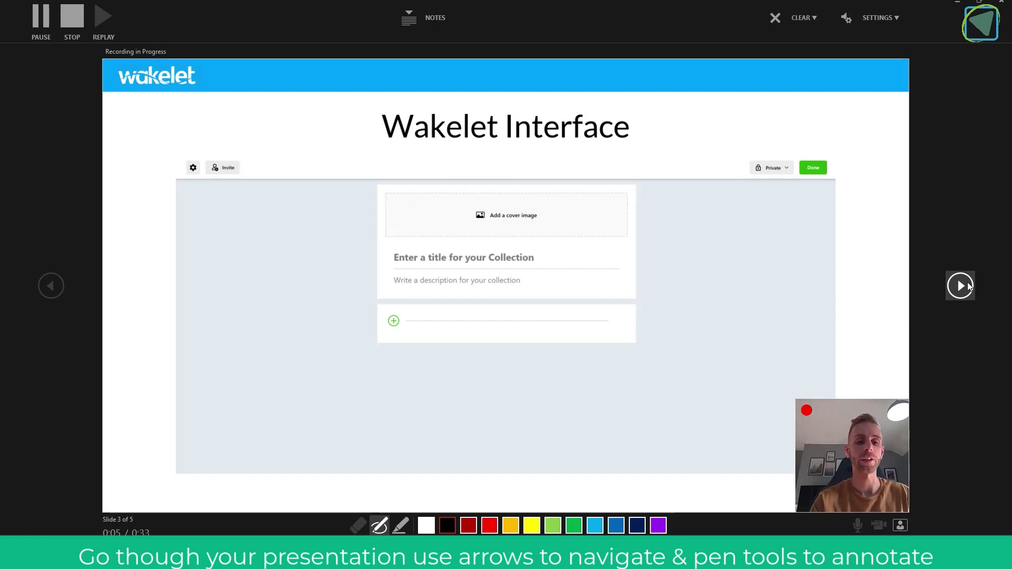
pyautogui.moveTo(196, 141)
pyautogui.mouseDown()
pyautogui.moveTo(201, 152)
pyautogui.moveTo(275, 135)
pyautogui.moveTo(281, 123)
pyautogui.moveTo(285, 137)
pyautogui.moveTo(308, 136)
pyautogui.mouseUp()
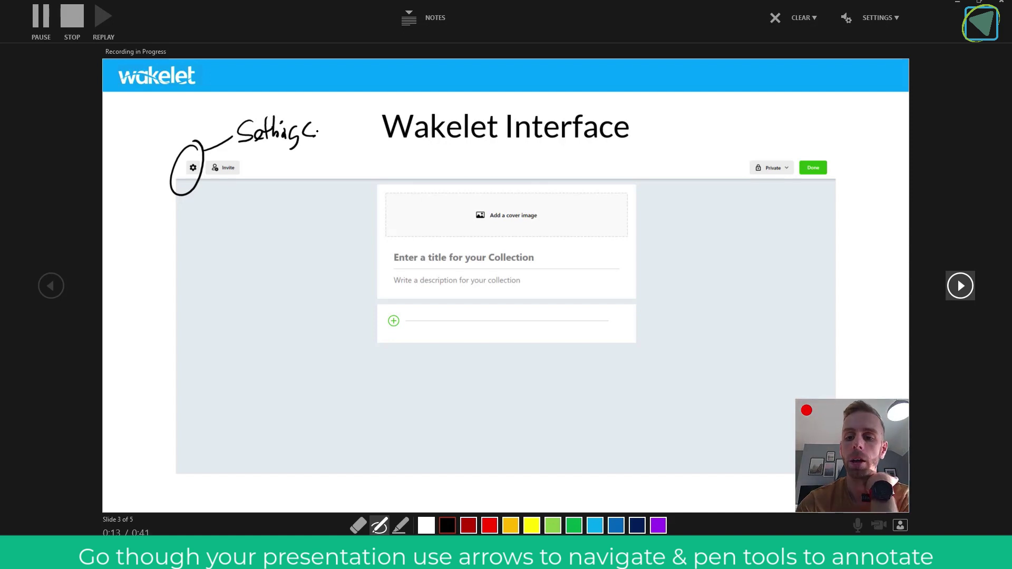
pyautogui.moveTo(832, 141)
pyautogui.mouseDown()
pyautogui.moveTo(807, 188)
pyautogui.moveTo(859, 131)
pyautogui.moveTo(867, 151)
pyautogui.moveTo(899, 149)
pyautogui.mouseUp()
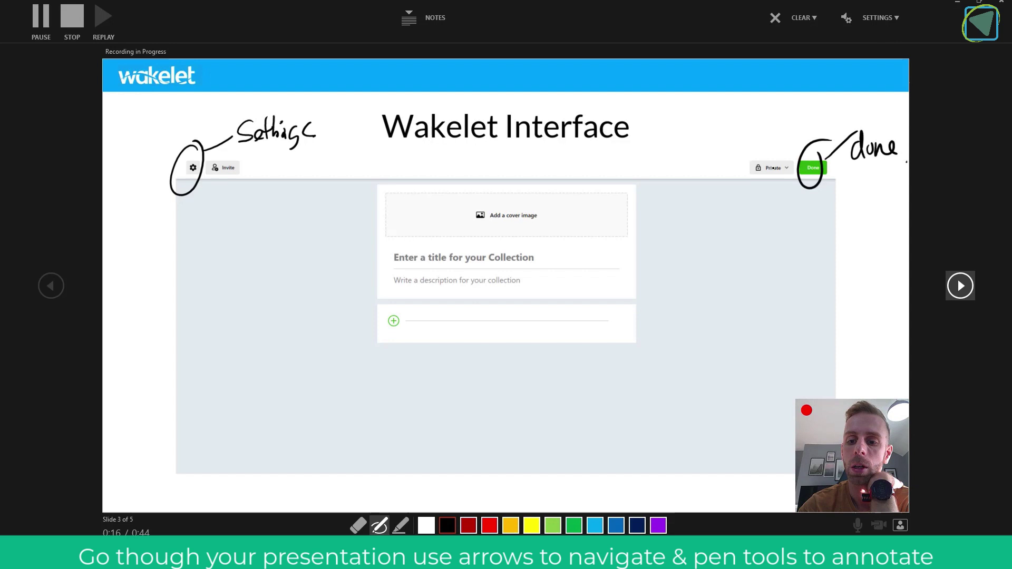
pyautogui.moveTo(791, 131)
pyautogui.mouseDown()
pyautogui.moveTo(759, 141)
pyautogui.moveTo(785, 128)
pyautogui.moveTo(733, 133)
pyautogui.moveTo(717, 112)
pyautogui.mouseUp()
# Handwrite the label 'Share.' beside Done, then advance to the 'So What is it ?' slide
pyautogui.moveTo(729, 77)
pyautogui.mouseDown()
pyautogui.moveTo(746, 106)
pyautogui.moveTo(772, 94)
pyautogui.mouseUp()
pyautogui.moveTo(774, 100); pyautogui.dragTo(785, 105)
pyautogui.click(789, 104)
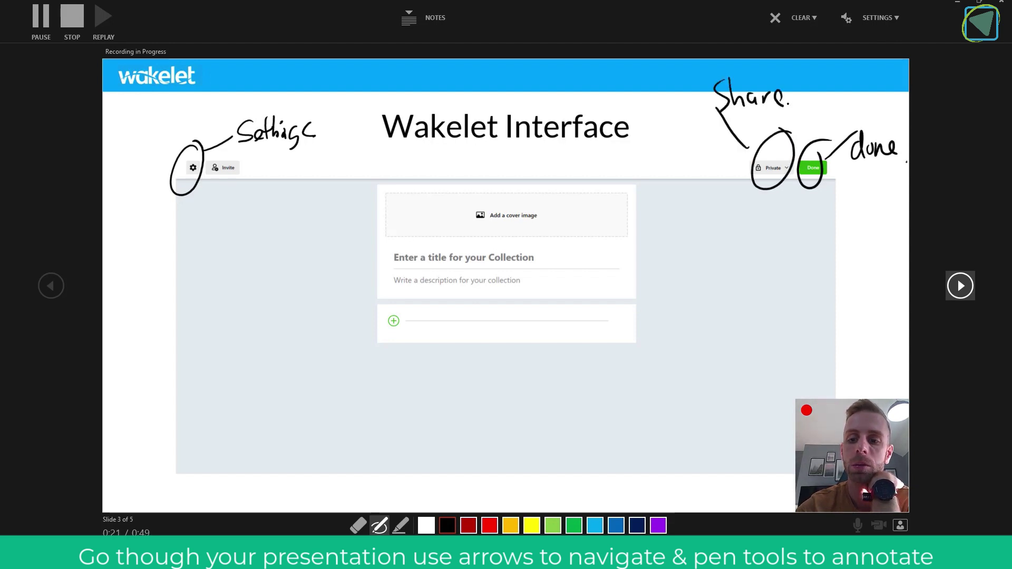
pyautogui.click(809, 98)
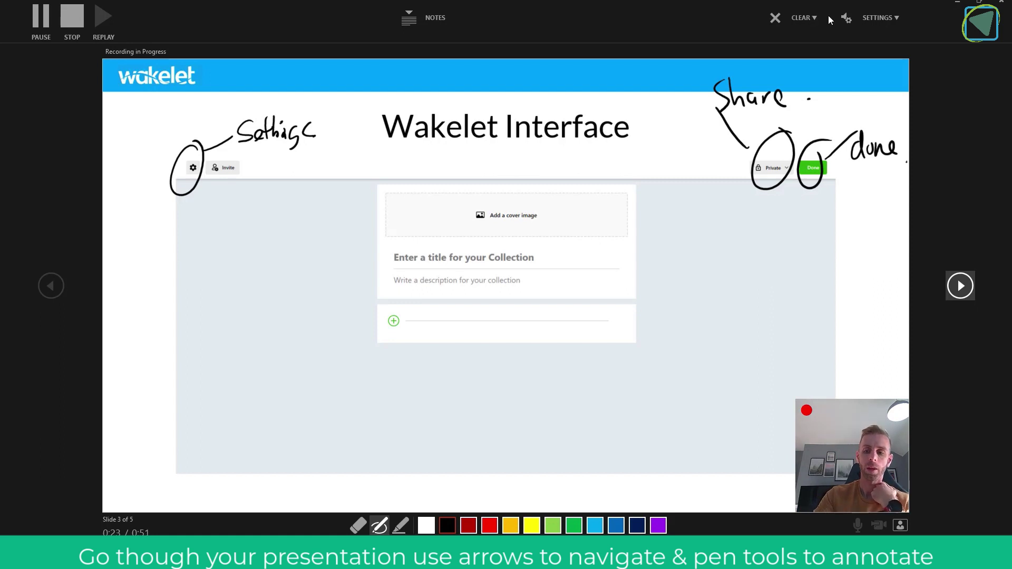
pyautogui.click(970, 284)
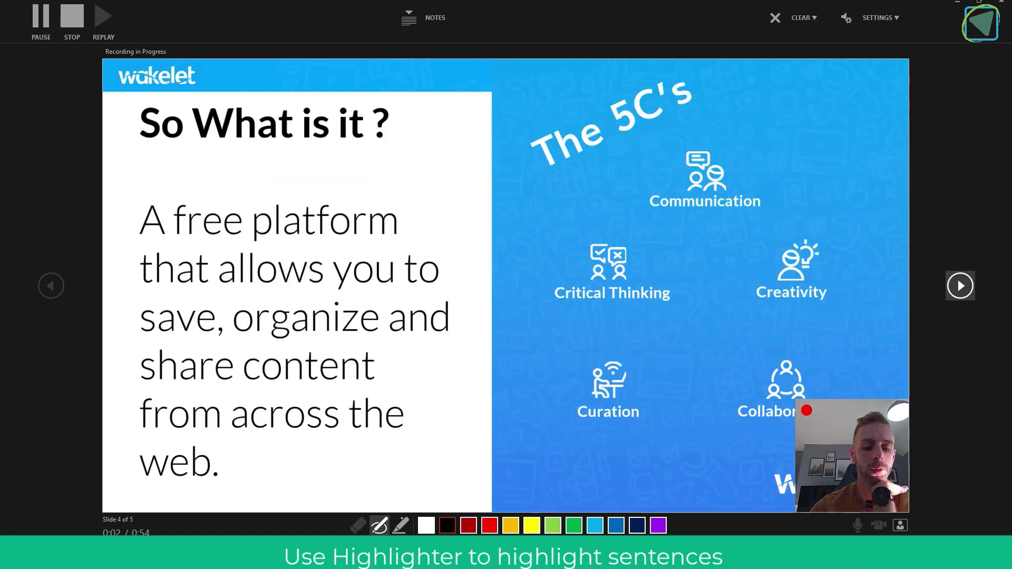
# Highlight the two opening lines 'A free platform that allows you to' in yellow, then go to the quiz slide
pyautogui.click(400, 525)
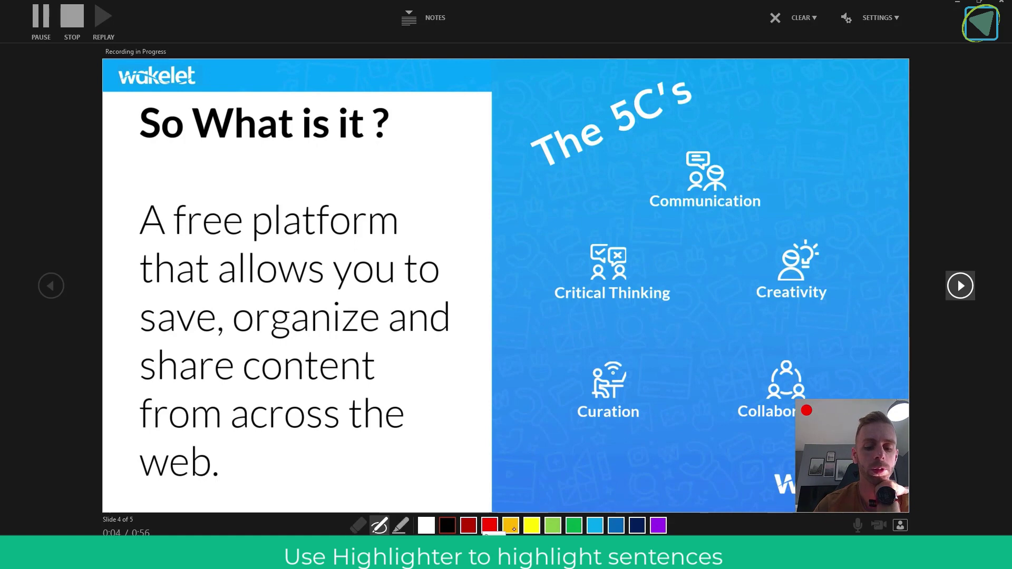
pyautogui.click(532, 526)
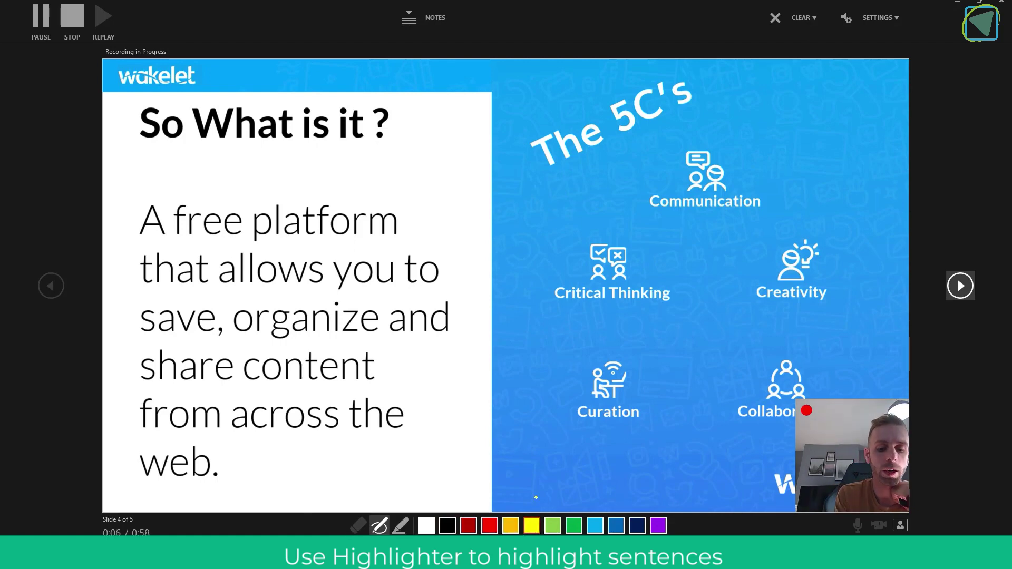
pyautogui.click(401, 525)
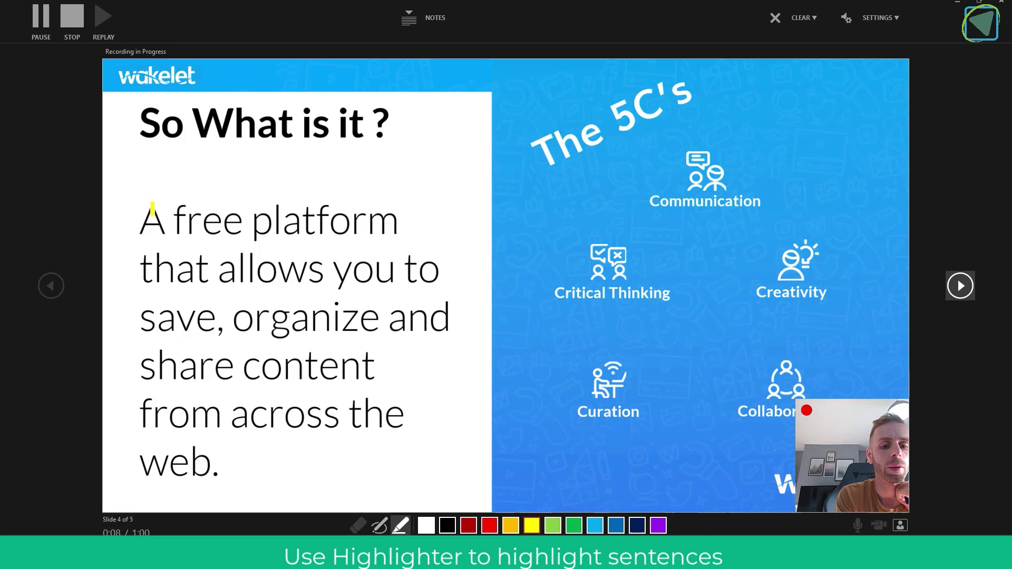
pyautogui.moveTo(141, 220); pyautogui.dragTo(398, 220)
pyautogui.moveTo(142, 269); pyautogui.dragTo(445, 270)
pyautogui.moveTo(127, 232)
pyautogui.mouseDown()
pyautogui.moveTo(237, 232)
pyautogui.moveTo(400, 211)
pyautogui.mouseUp()
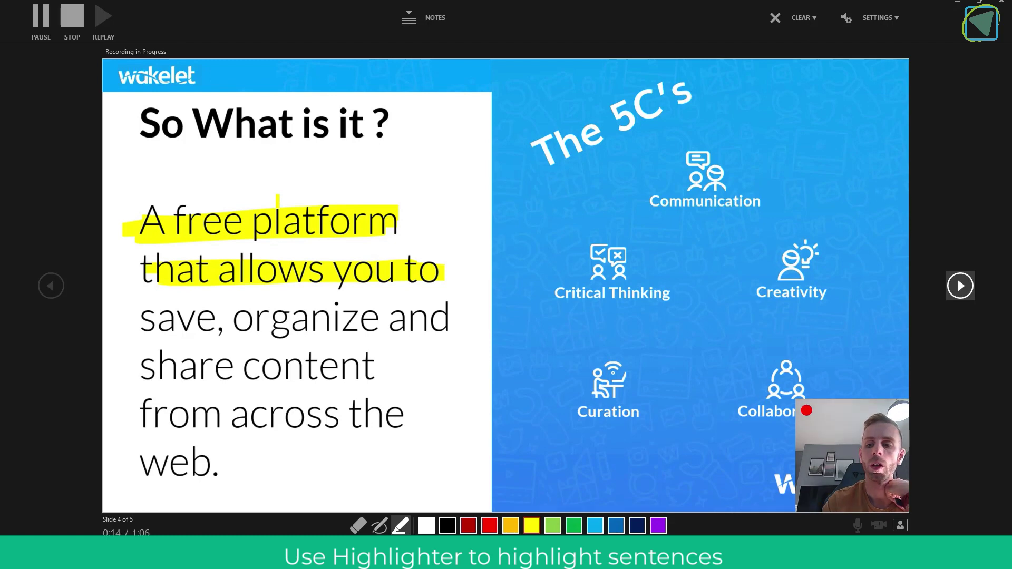
pyautogui.press('Right')
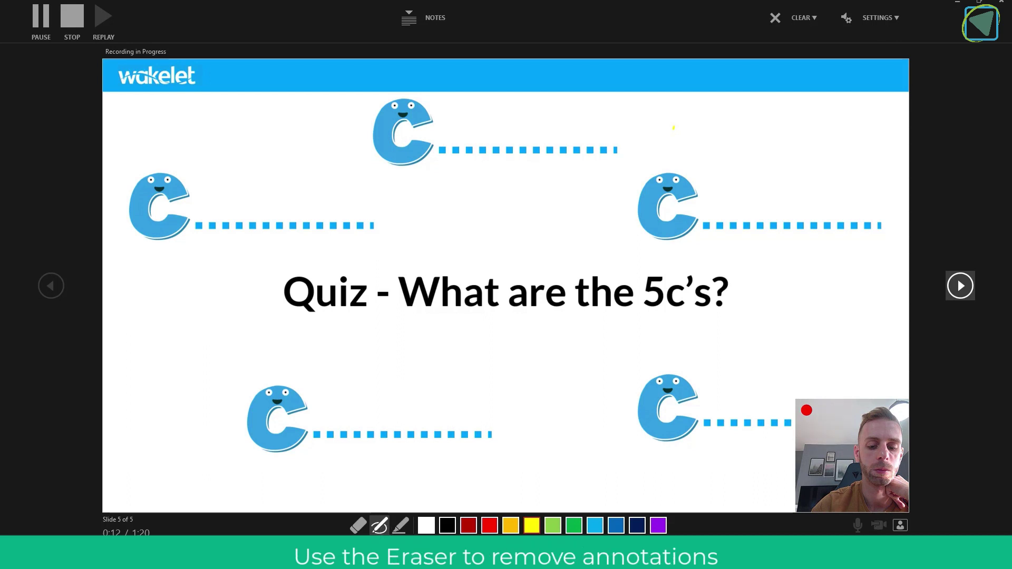
# In black ink, handwrite 'curate' beside the top C and a wavy line beside the left C
pyautogui.click(448, 527)
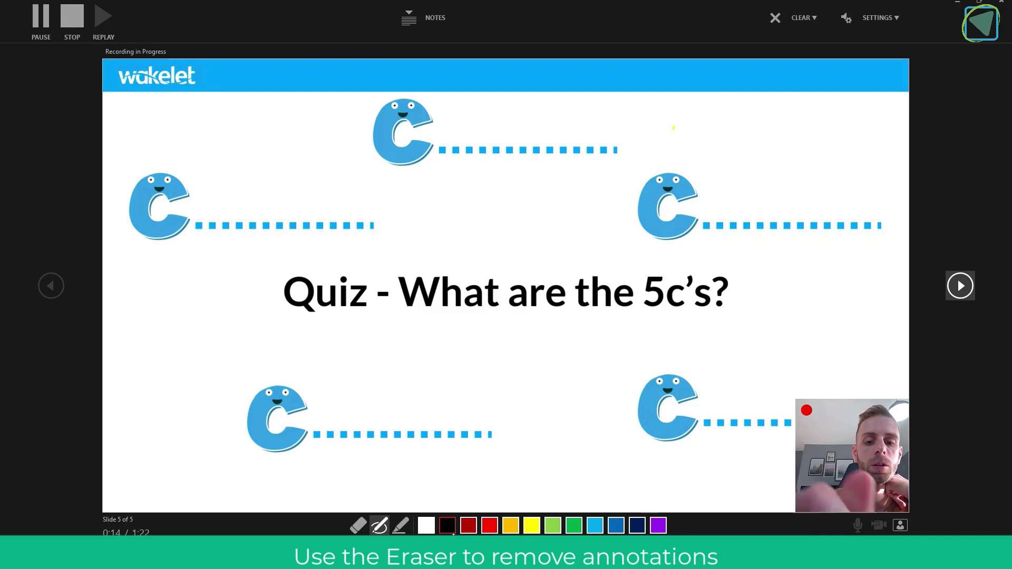
pyautogui.moveTo(440, 122)
pyautogui.mouseDown()
pyautogui.moveTo(457, 124)
pyautogui.moveTo(462, 147)
pyautogui.moveTo(473, 125)
pyautogui.moveTo(493, 145)
pyautogui.mouseUp()
pyautogui.moveTo(492, 107); pyautogui.dragTo(498, 142)
pyautogui.moveTo(509, 134); pyautogui.dragTo(523, 141)
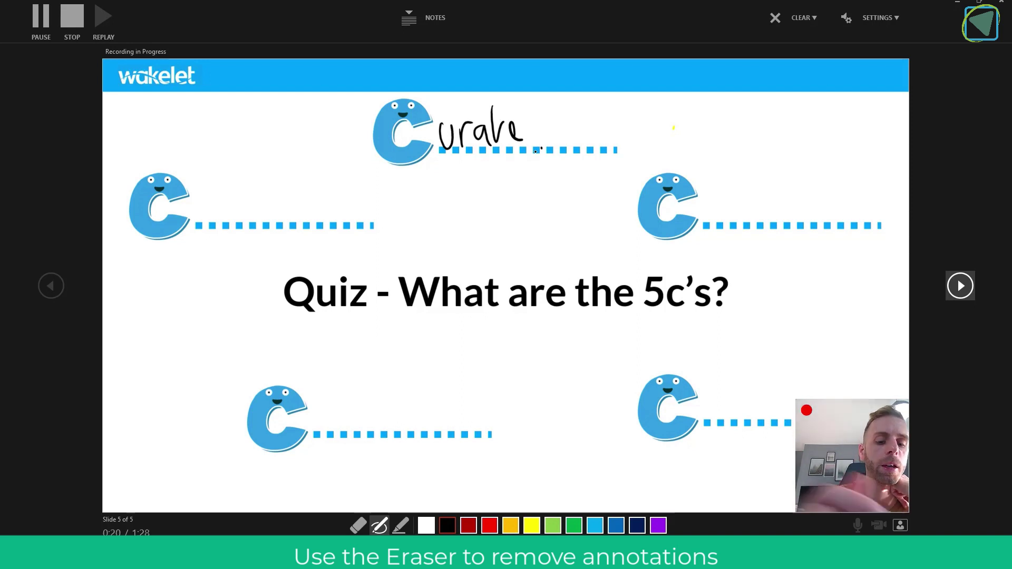
pyautogui.moveTo(204, 209); pyautogui.dragTo(359, 209)
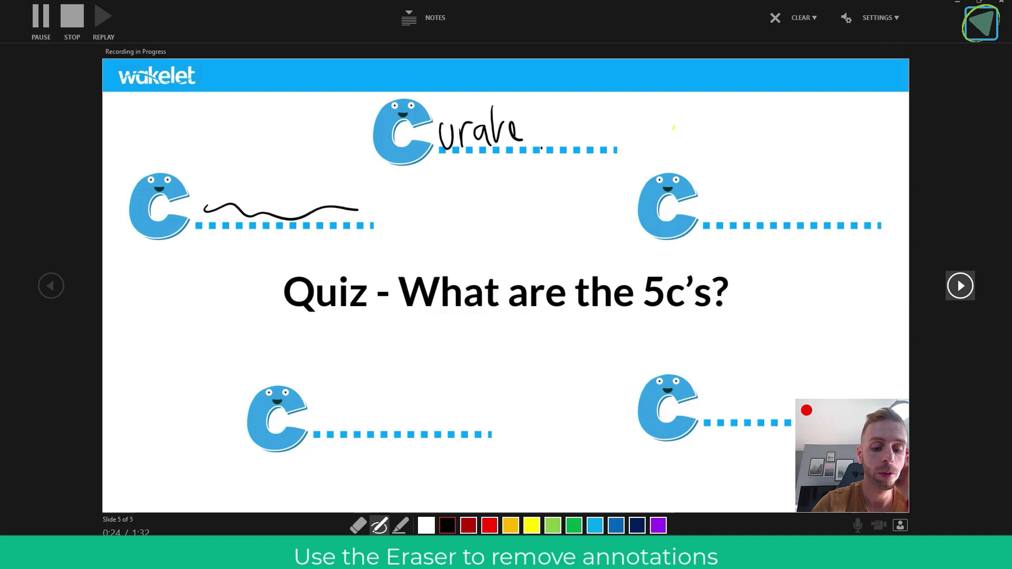
# Erase the handwritten answer and wavy line with the Eraser
pyautogui.moveTo(436, 145); pyautogui.dragTo(505, 109)
pyautogui.click(358, 526)
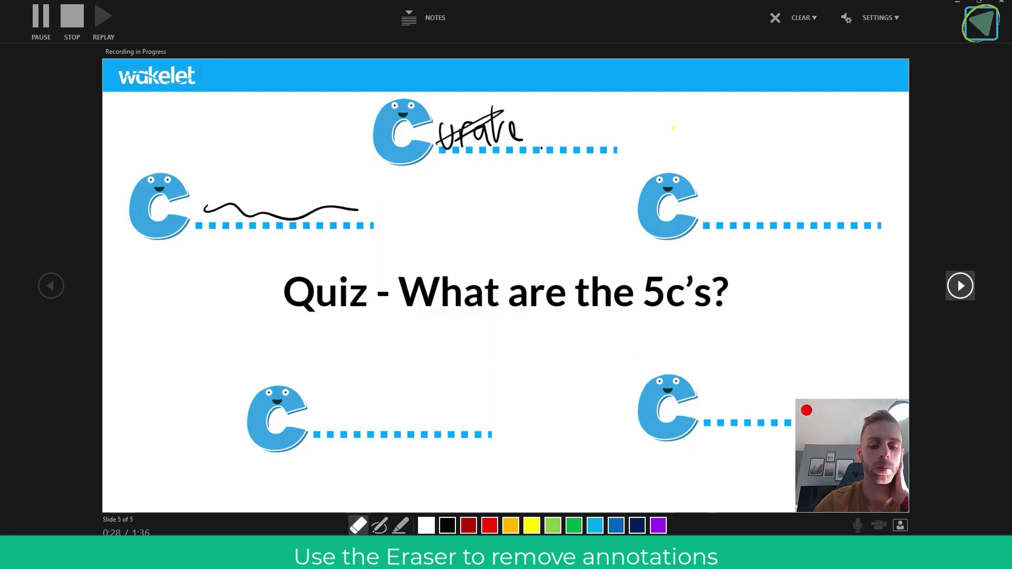
pyautogui.moveTo(469, 135)
pyautogui.mouseDown()
pyautogui.moveTo(515, 120)
pyautogui.moveTo(420, 136)
pyautogui.moveTo(292, 201)
pyautogui.mouseUp()
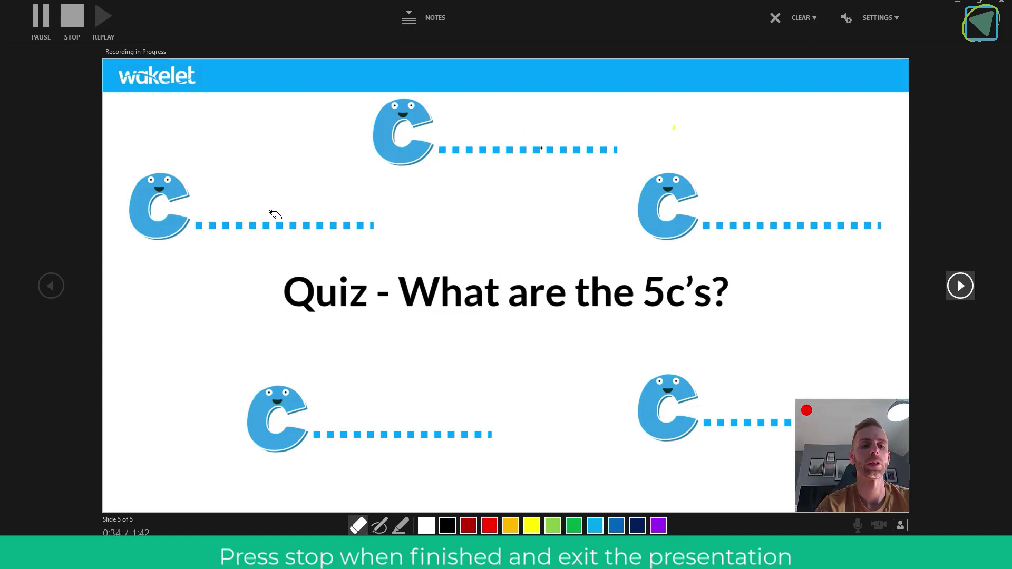
# Stop recording, replay the quiz slide's 0:35 take, and pause it at 0:11
pyautogui.click(71, 17)
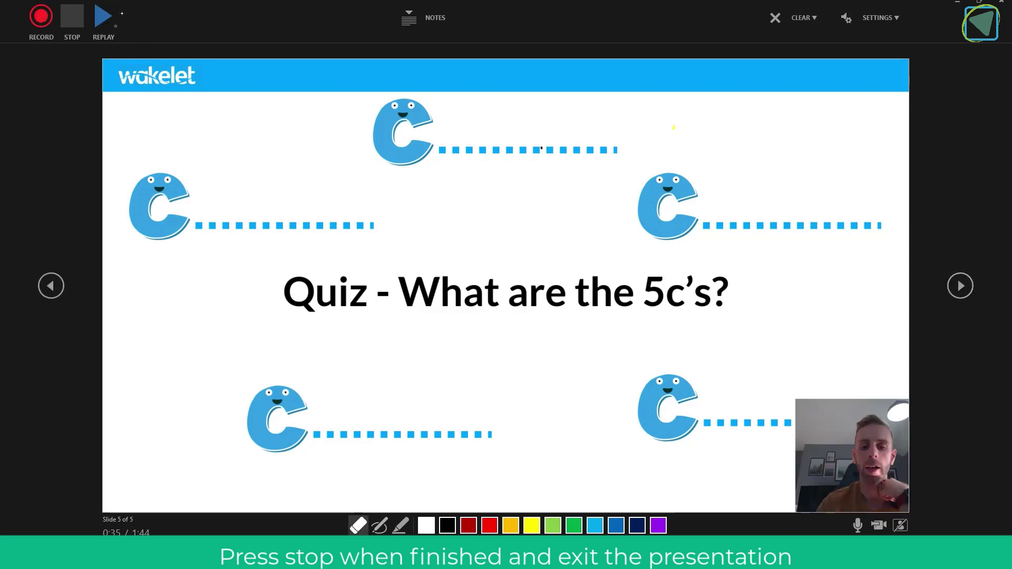
pyautogui.click(104, 18)
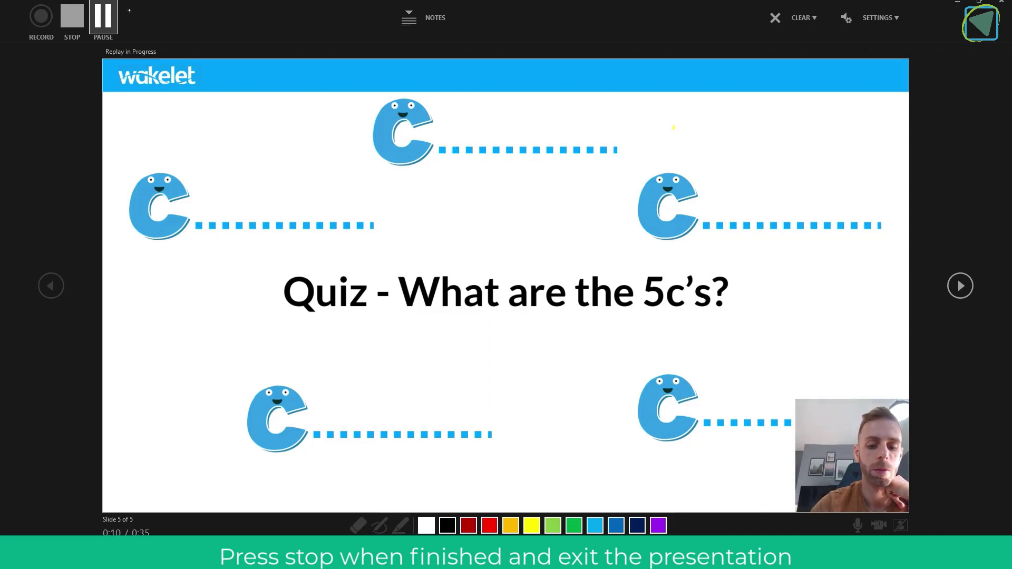
pyautogui.click(102, 16)
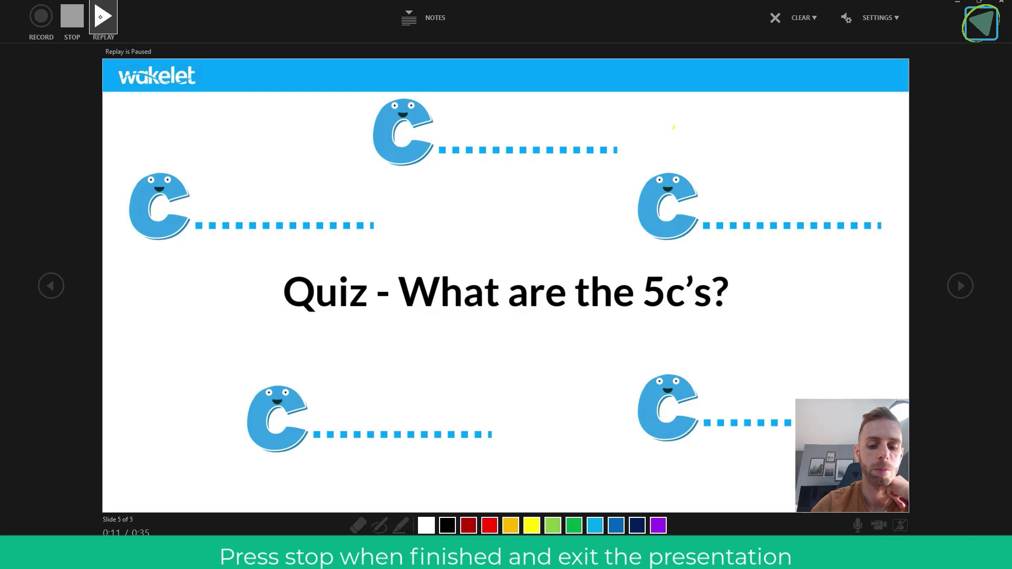
# Exit recording, save Remote Wakelet.pptx, then review slides 2 to 5 and return to slide 1
pyautogui.press('Escape')
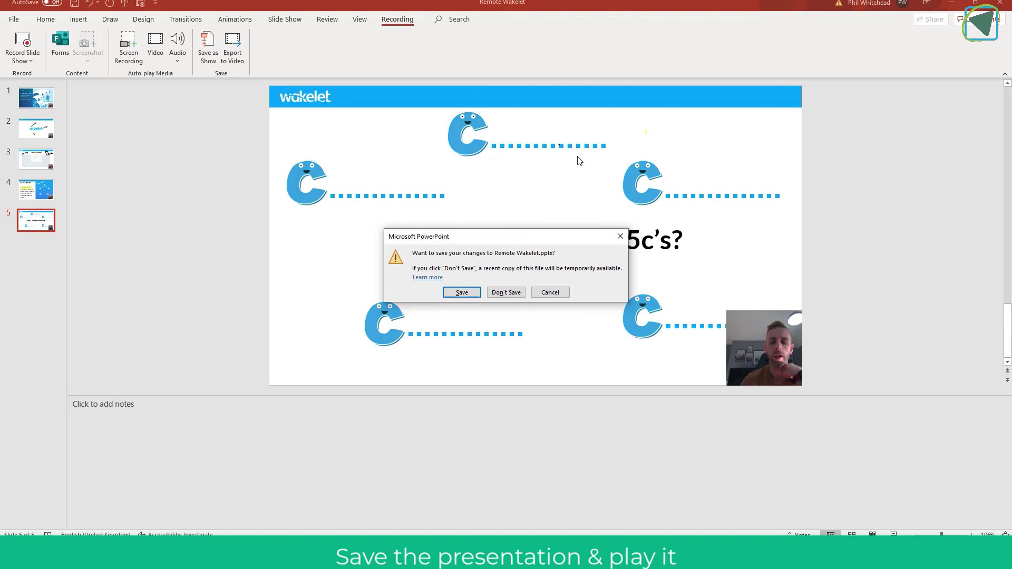
pyautogui.click(468, 294)
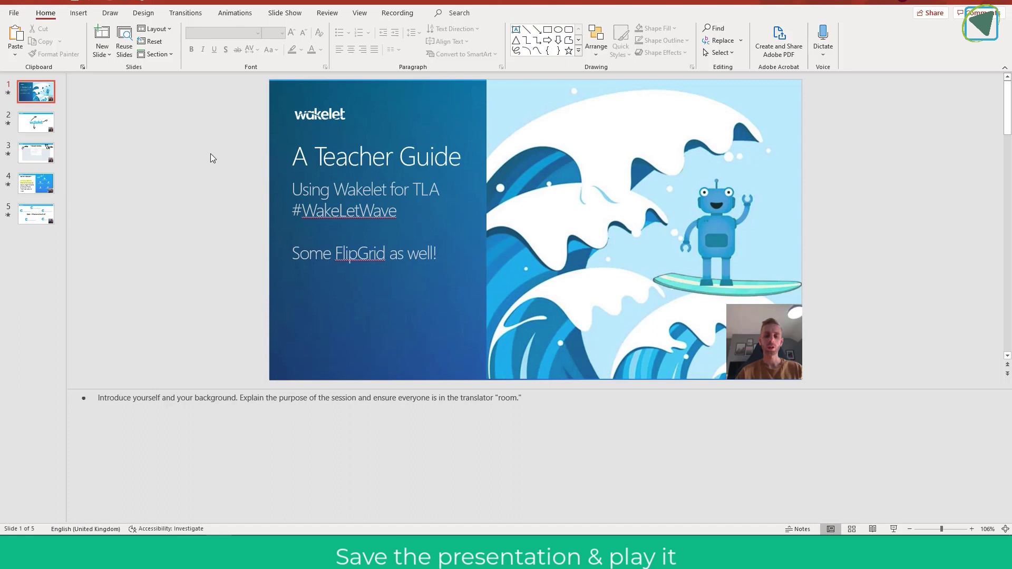
pyautogui.click(41, 131)
pyautogui.click(52, 166)
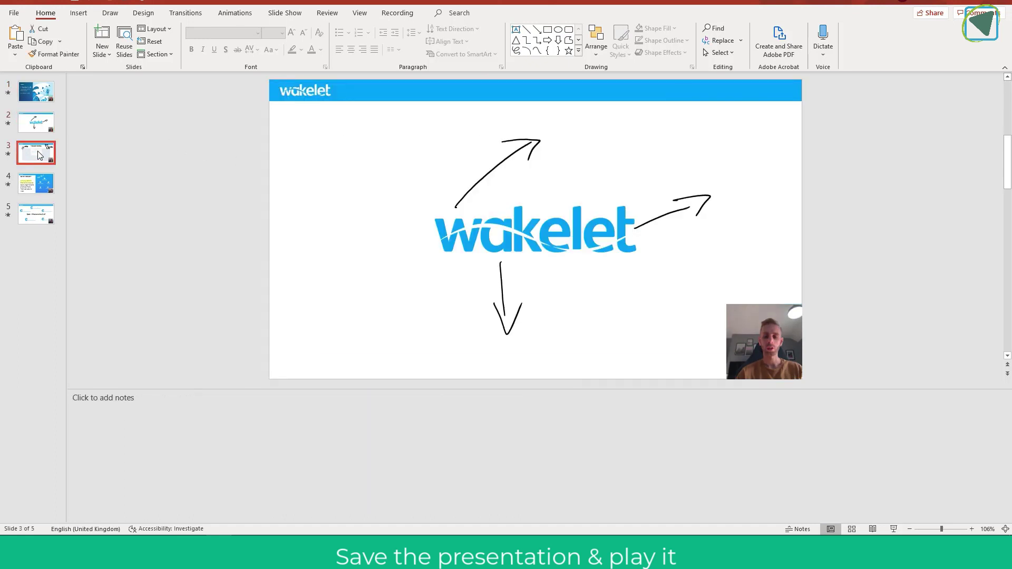
pyautogui.click(52, 182)
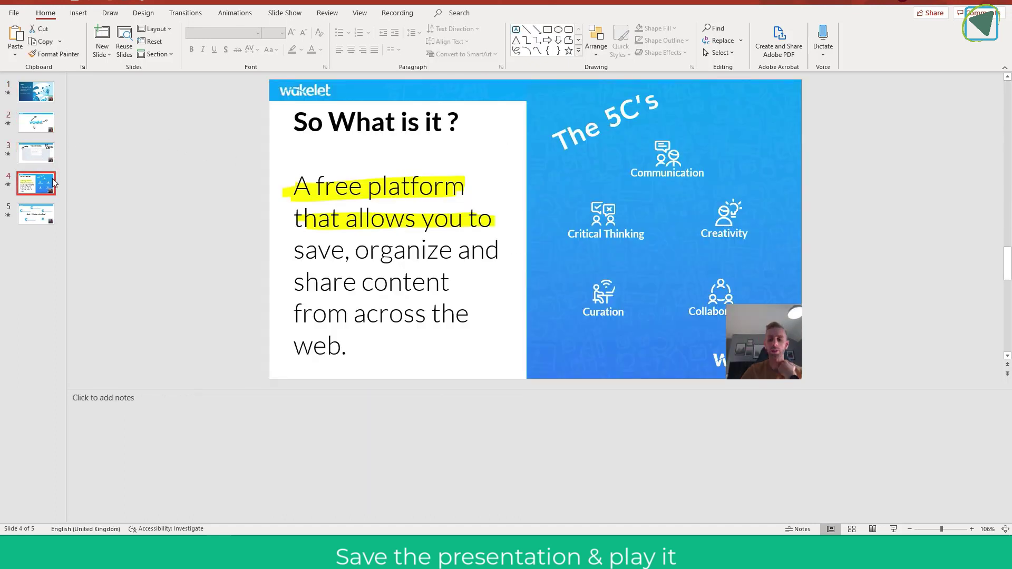
pyautogui.click(52, 211)
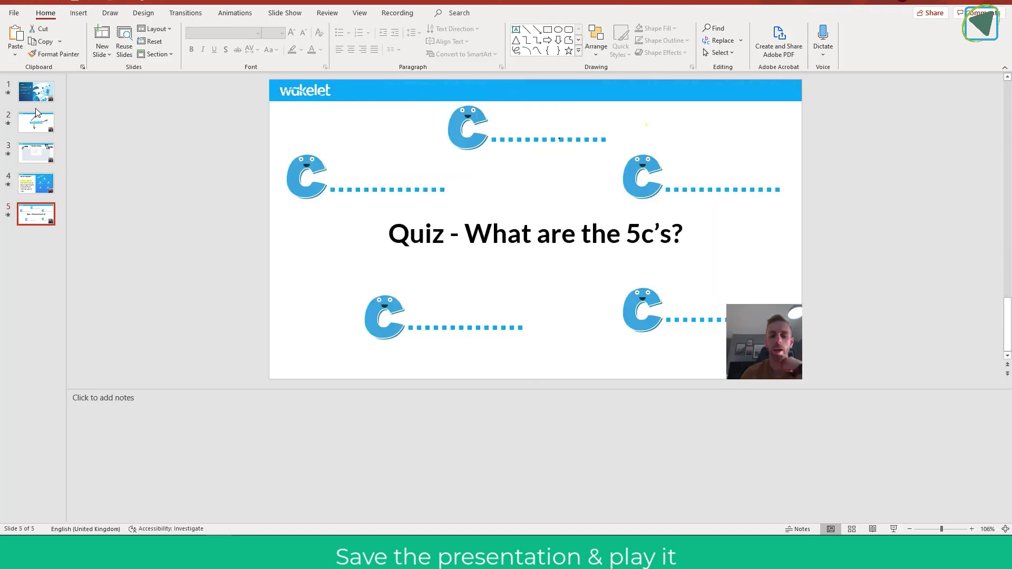
pyautogui.click(38, 97)
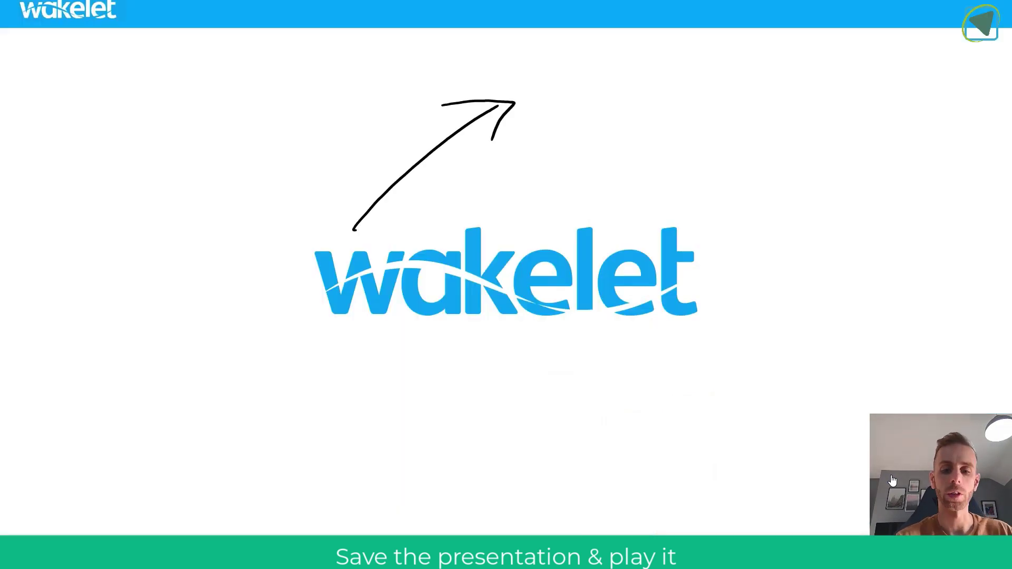
pyautogui.click(892, 480)
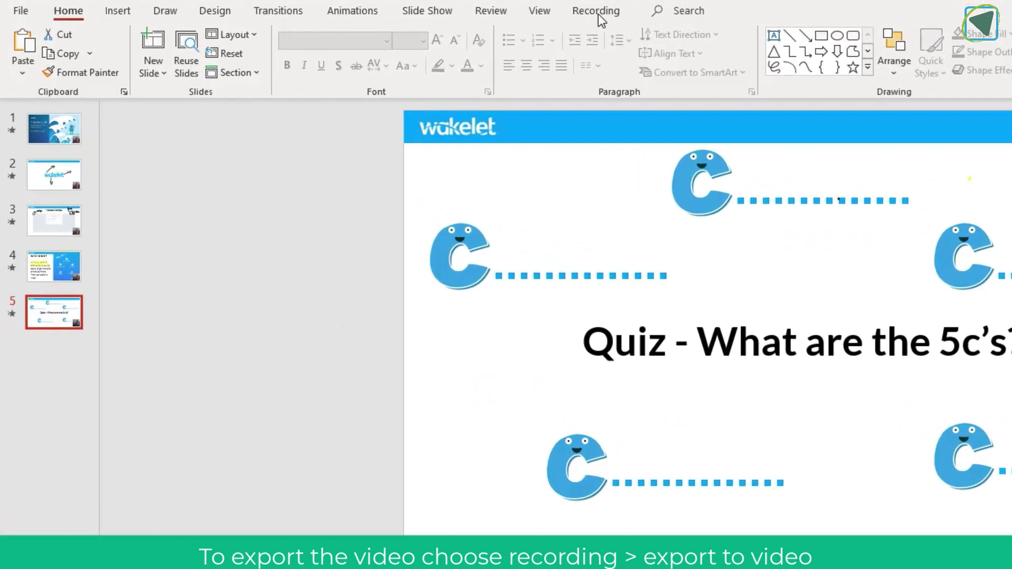
# Export the deck from the Recording tab as MPEG-4 video 'Remote Wakelet 2' on the Desktop
pyautogui.click(607, 13)
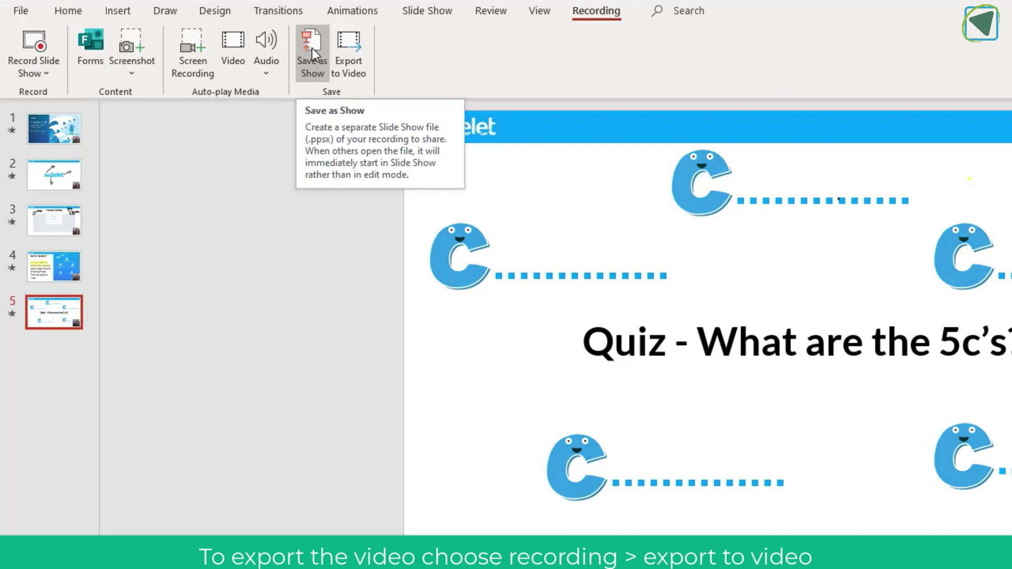
pyautogui.click(362, 47)
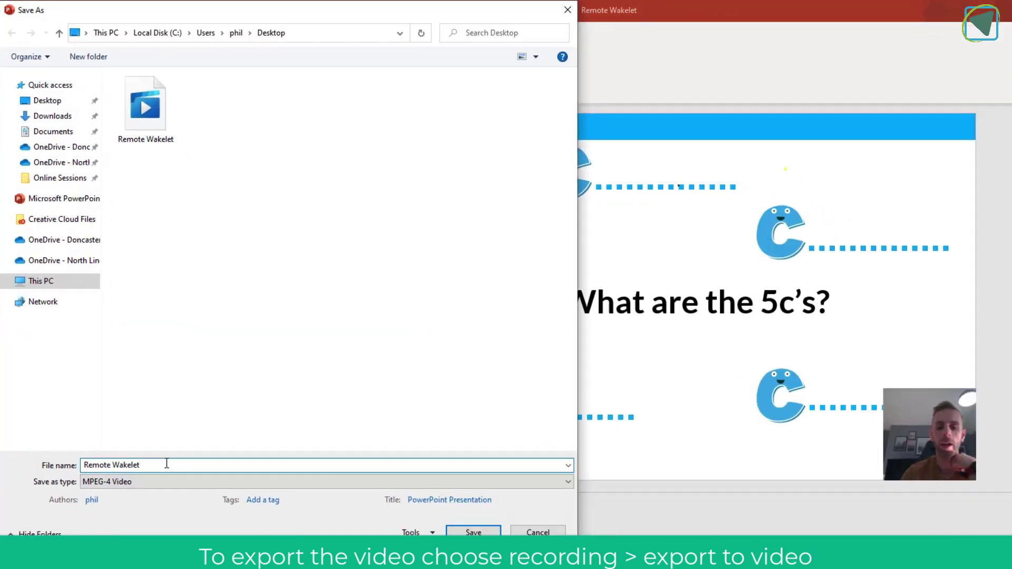
pyautogui.write('2')
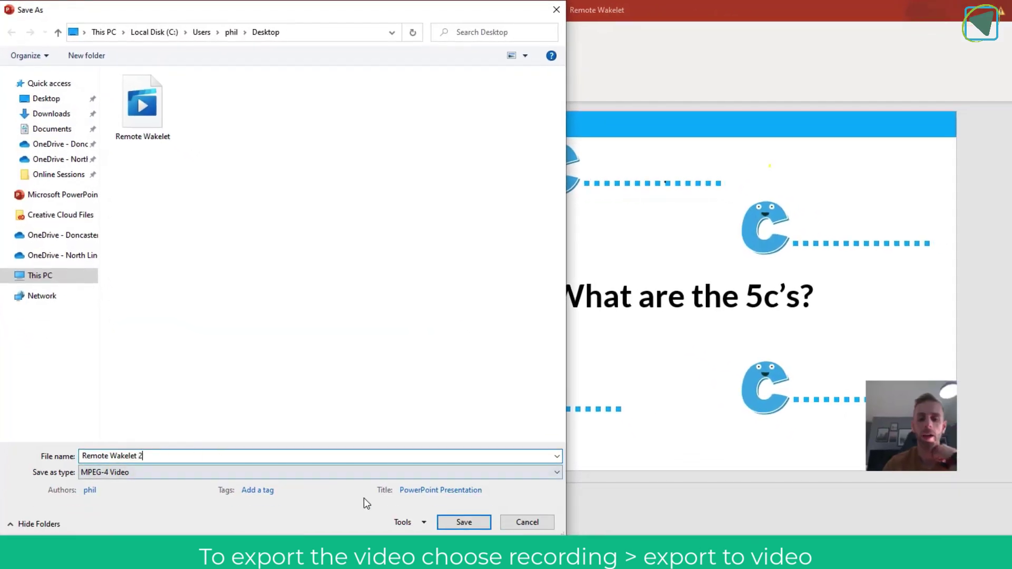
pyautogui.click(457, 525)
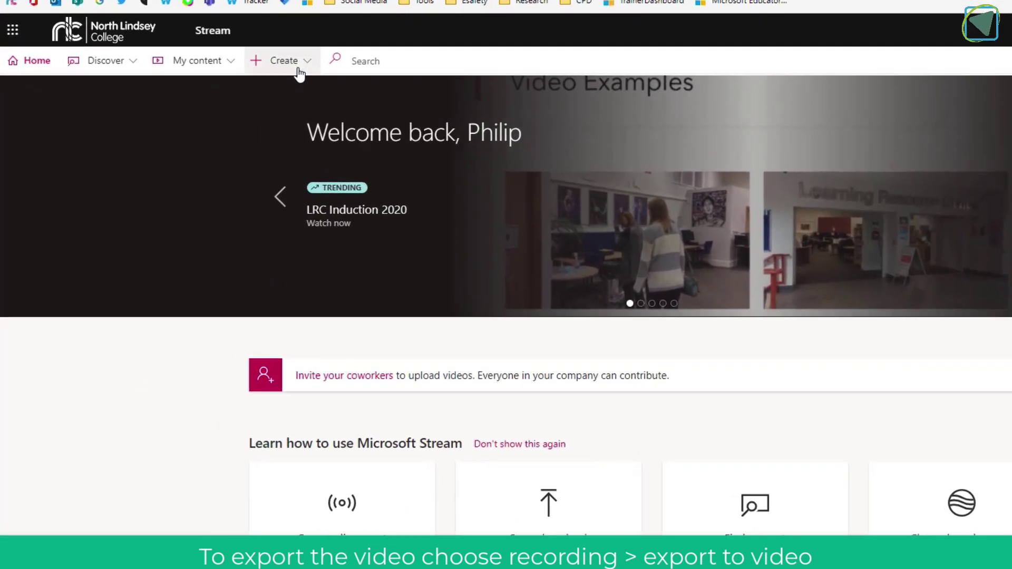
# Upload Remote Wakelet 2 from the Desktop as a new video in Stream
pyautogui.click(298, 71)
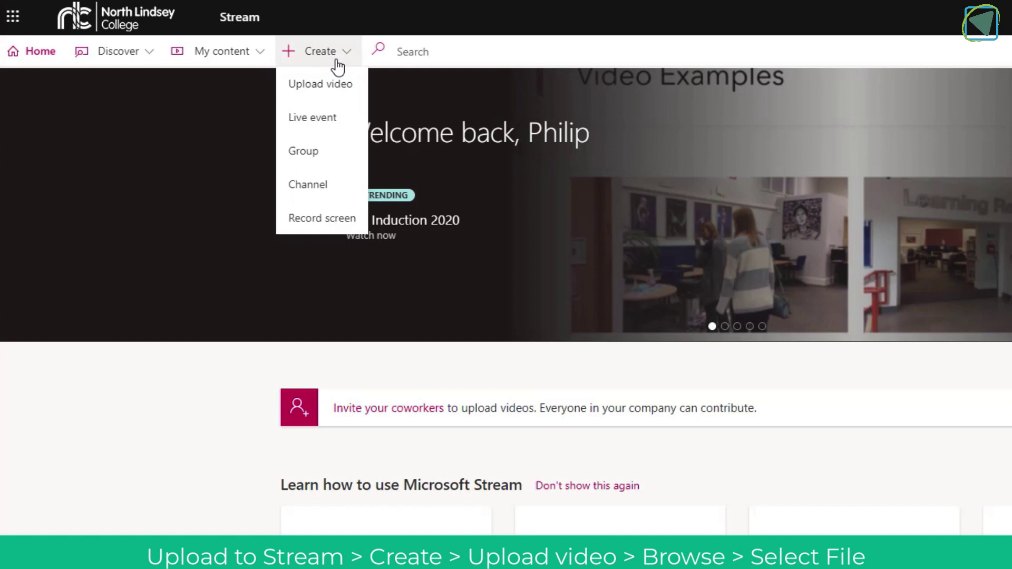
pyautogui.click(298, 91)
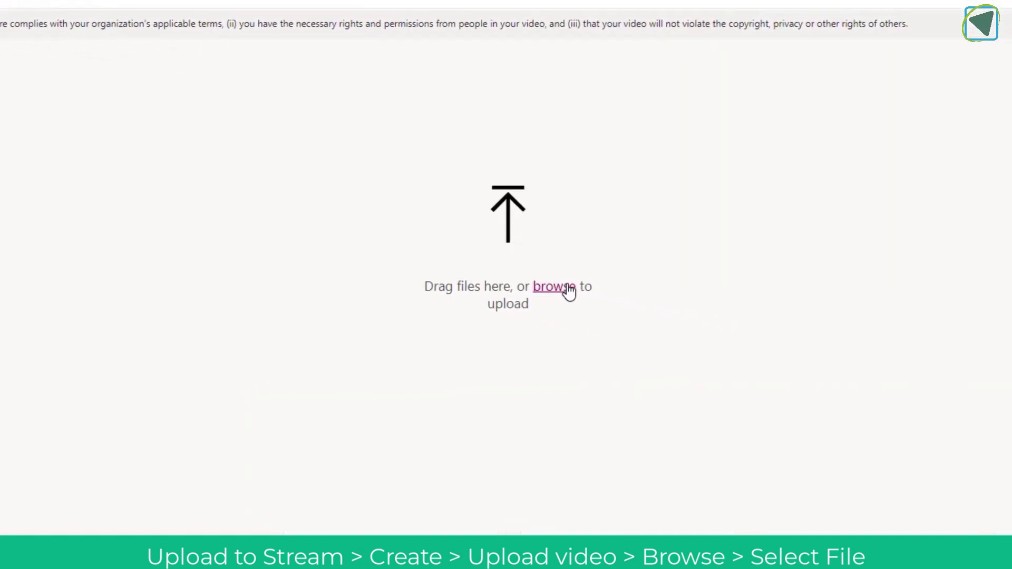
pyautogui.click(569, 291)
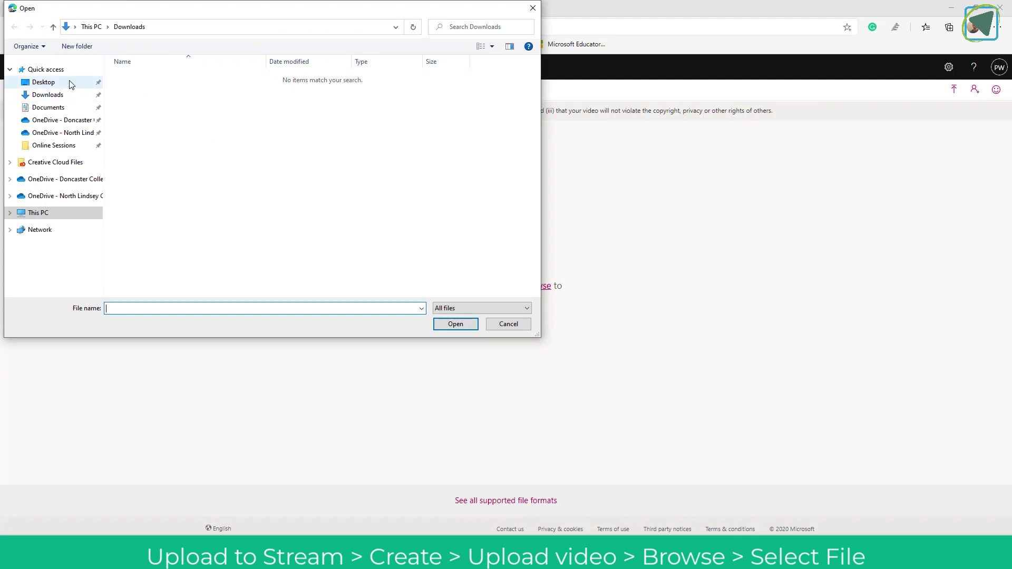
pyautogui.click(70, 84)
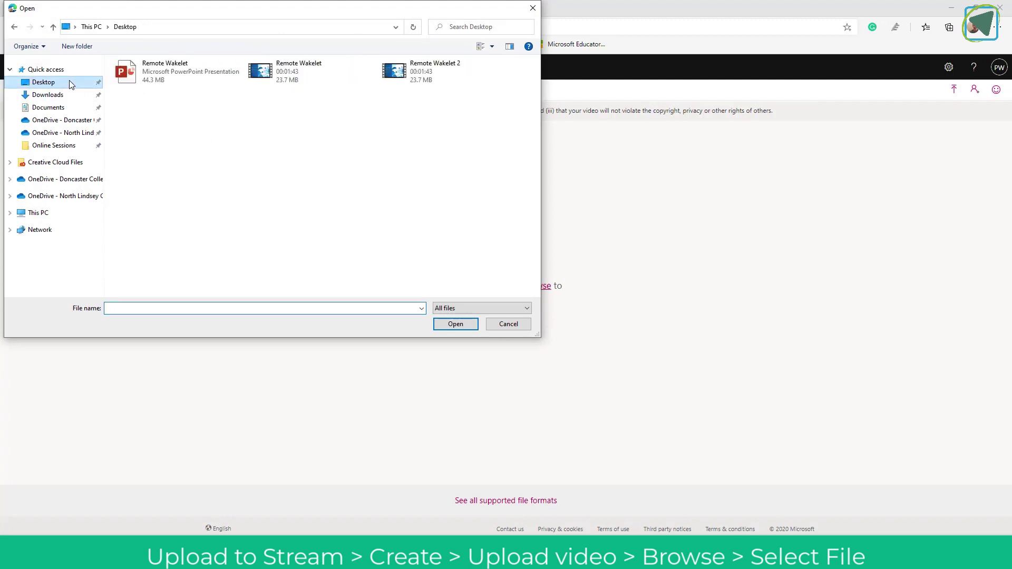
pyautogui.click(412, 85)
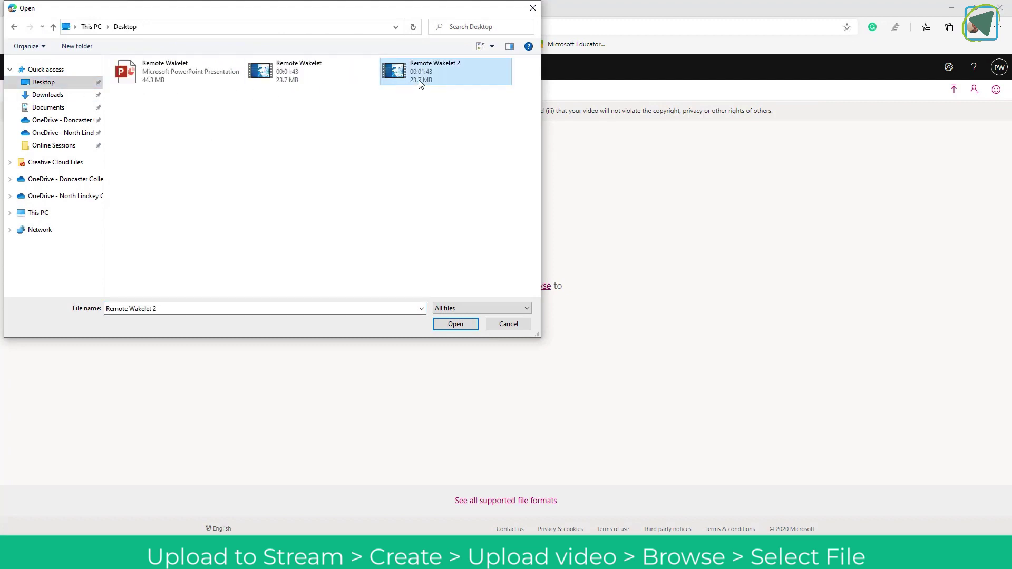
pyautogui.click(446, 324)
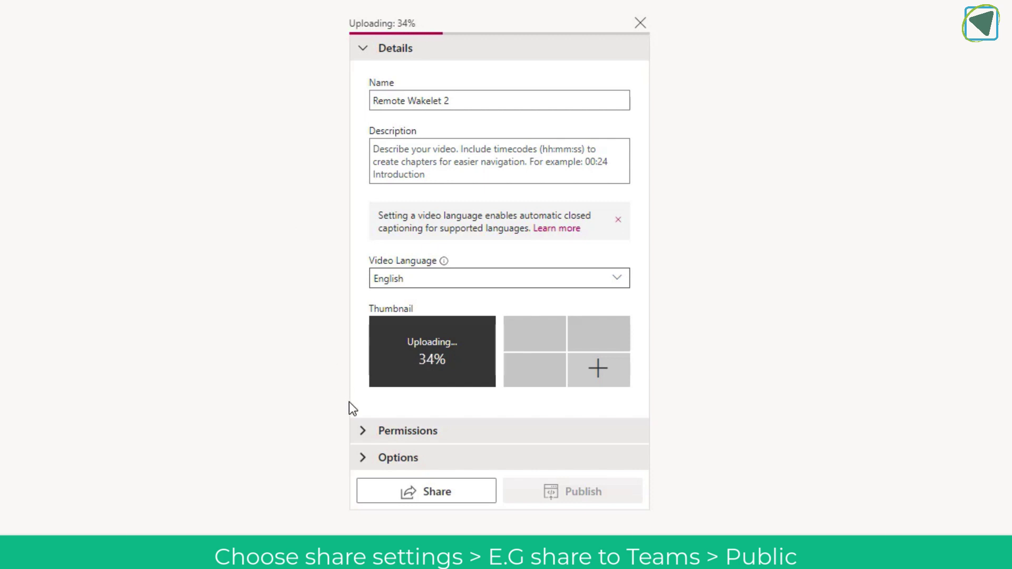
# Untick 'Allow everyone in your company to view this video' under Permissions
pyautogui.click(359, 430)
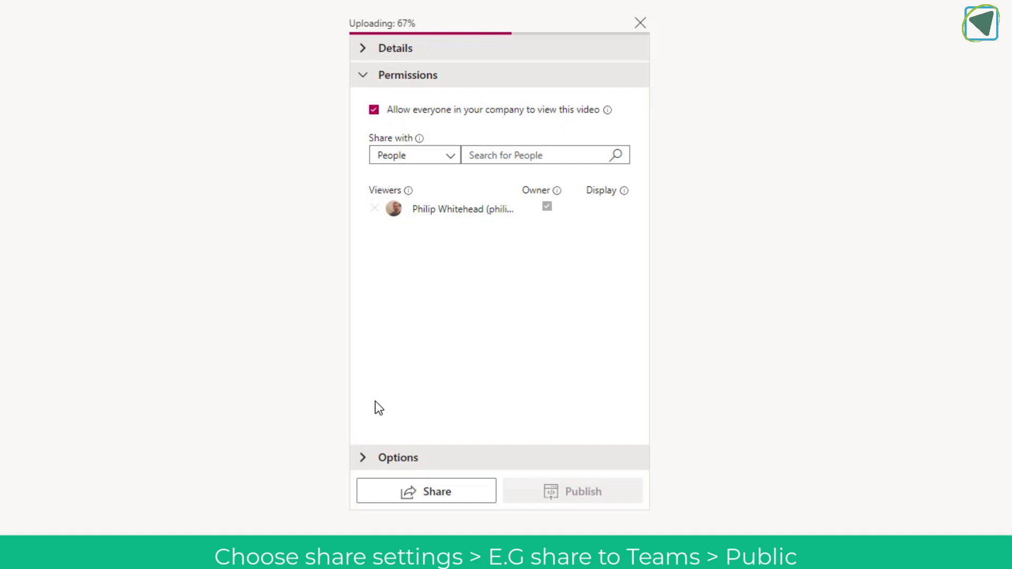
pyautogui.click(374, 110)
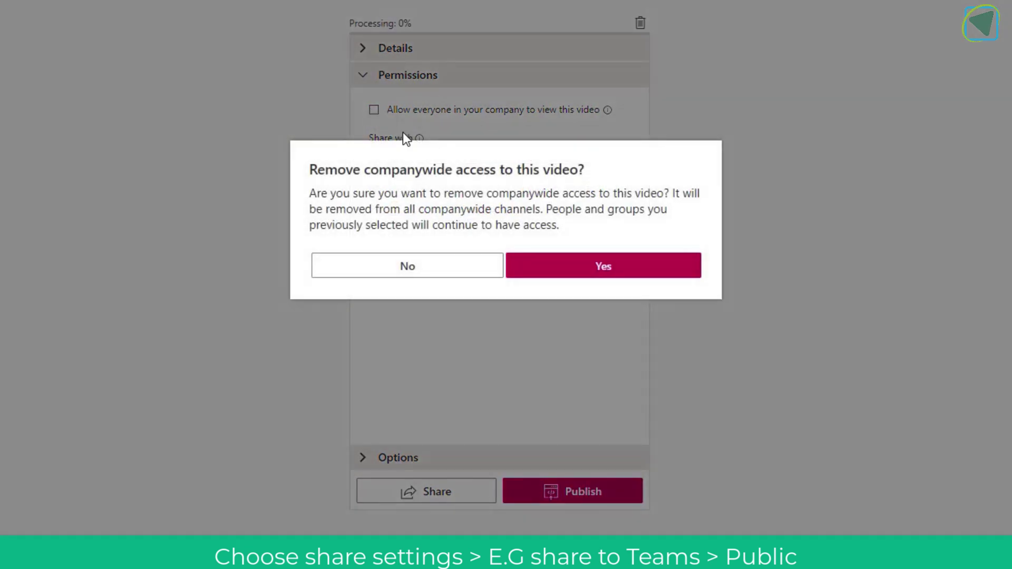
# Confirm removing companywide access, then try a channel search for 'test' and clear it
pyautogui.click(577, 269)
pyautogui.click(452, 158)
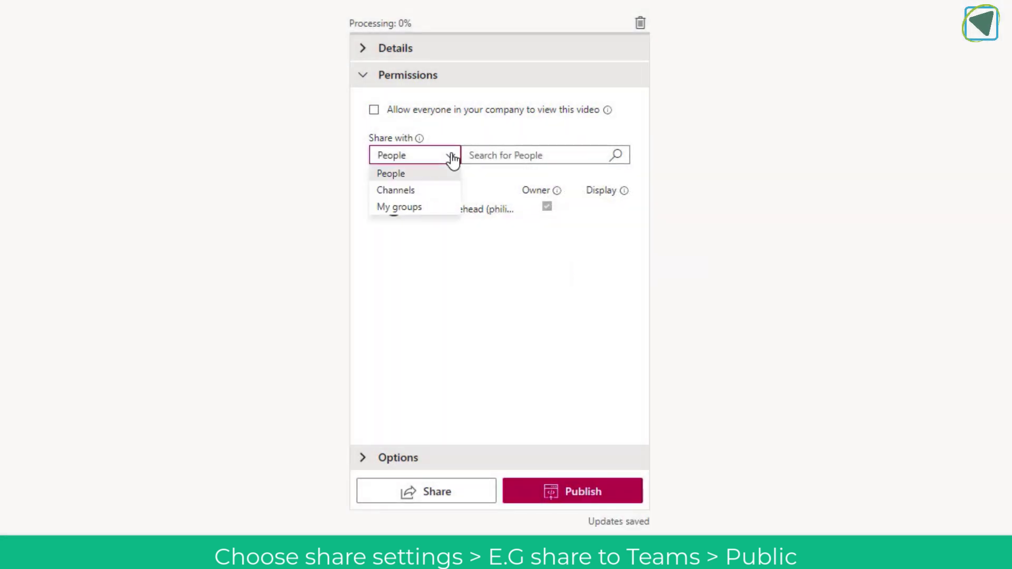
pyautogui.click(429, 208)
pyautogui.click(498, 158)
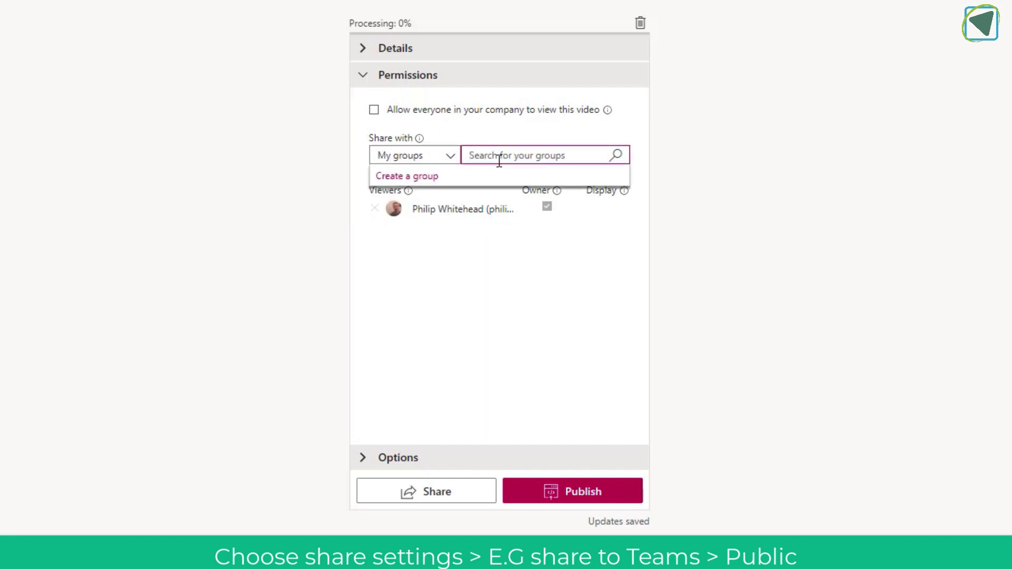
pyautogui.click(436, 157)
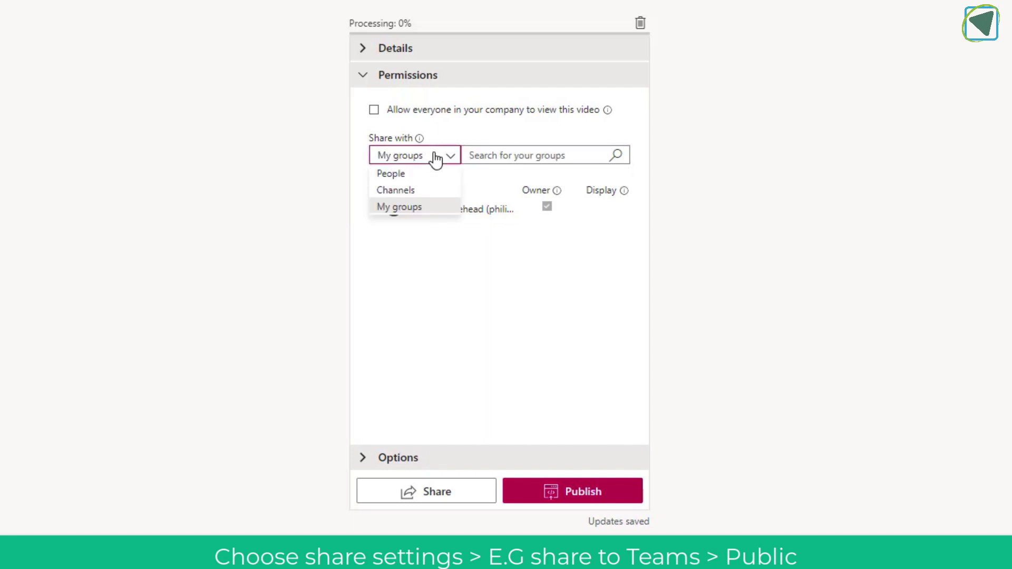
pyautogui.click(427, 191)
pyautogui.click(495, 153)
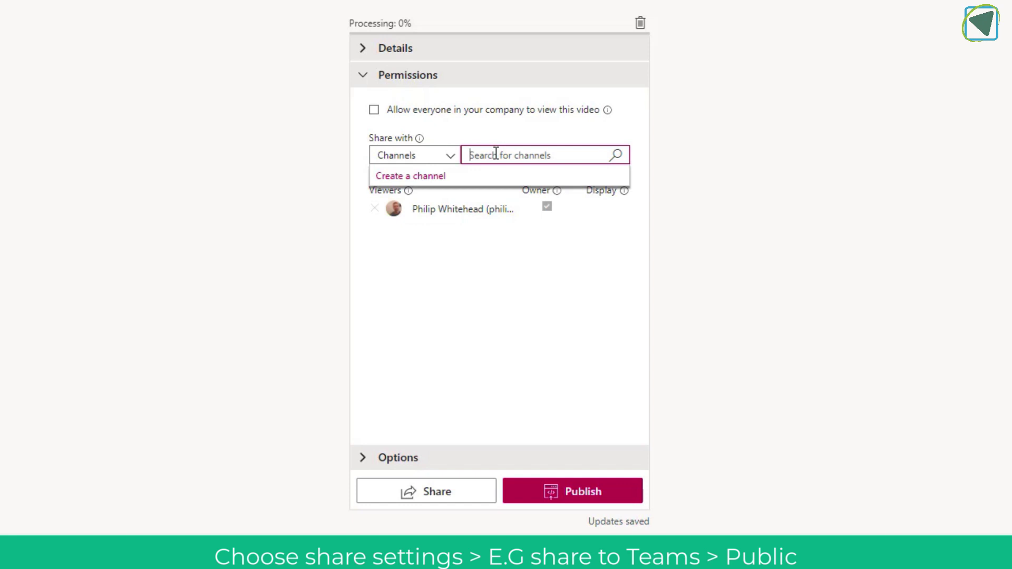
pyautogui.write('test')
pyautogui.click(618, 156)
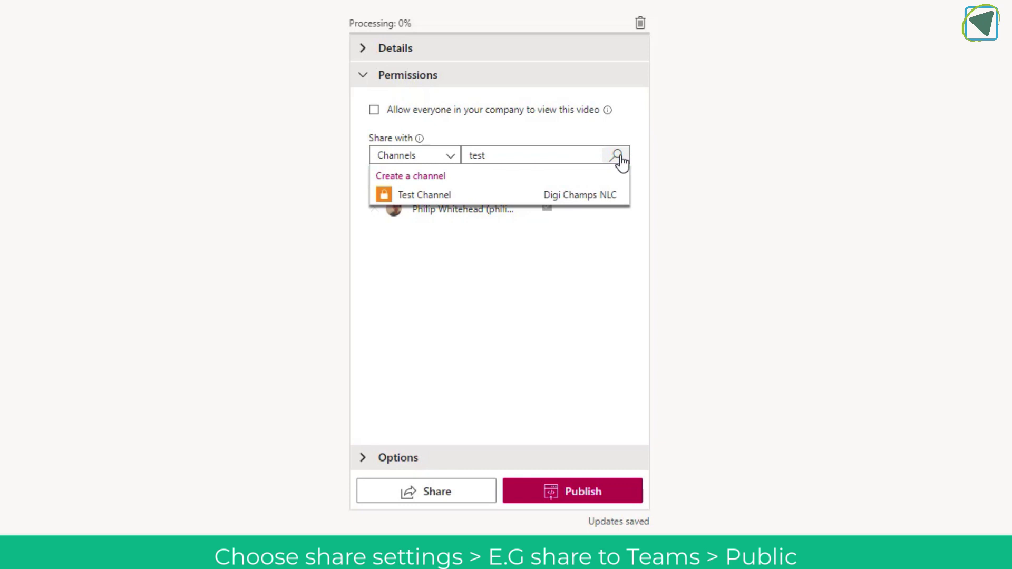
pyautogui.moveTo(537, 154); pyautogui.dragTo(455, 159)
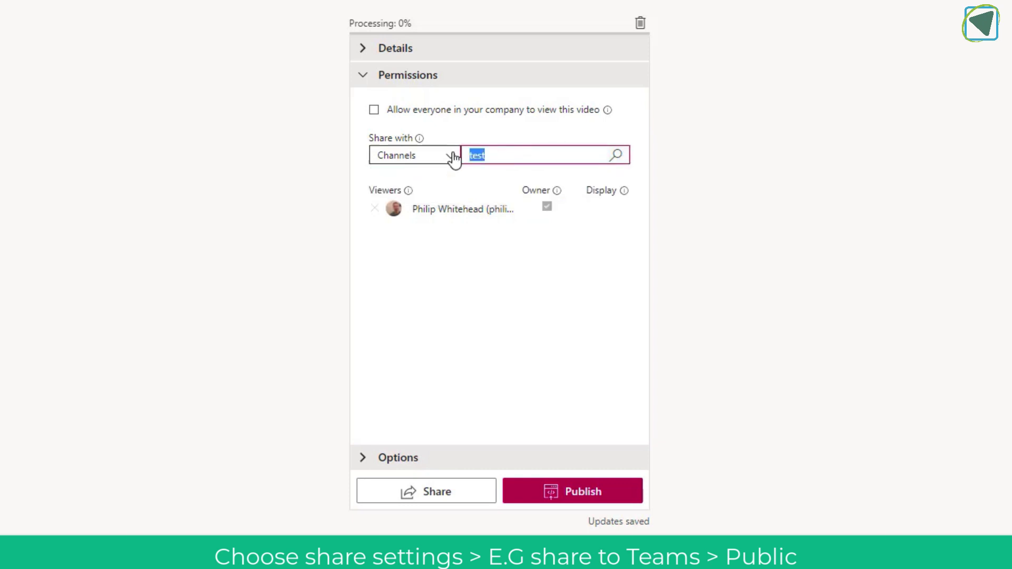
pyautogui.press('BackSpace')
# Search My groups for 'test' and add Test Class 2 as a viewer
pyautogui.click(453, 156)
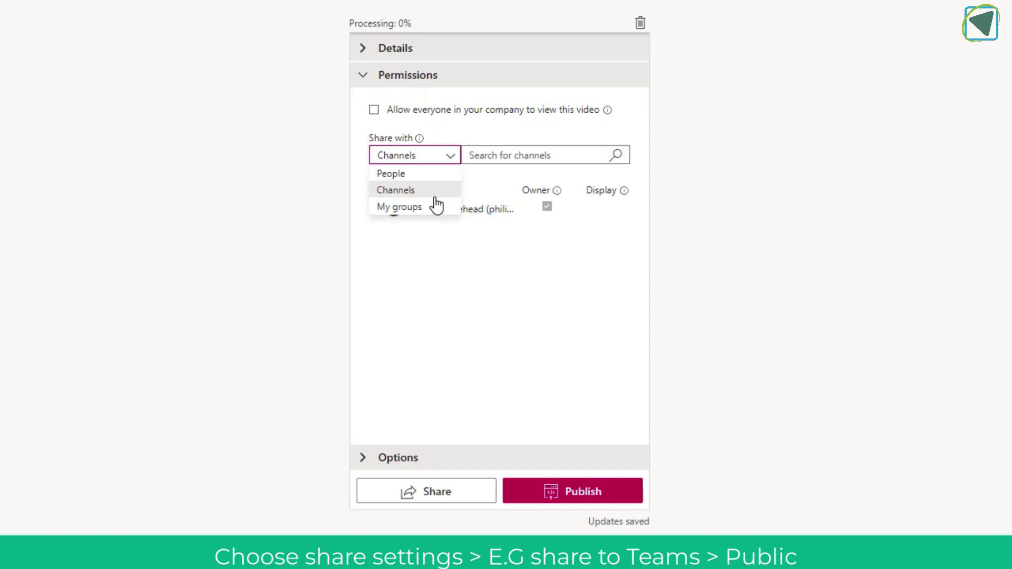
pyautogui.click(406, 206)
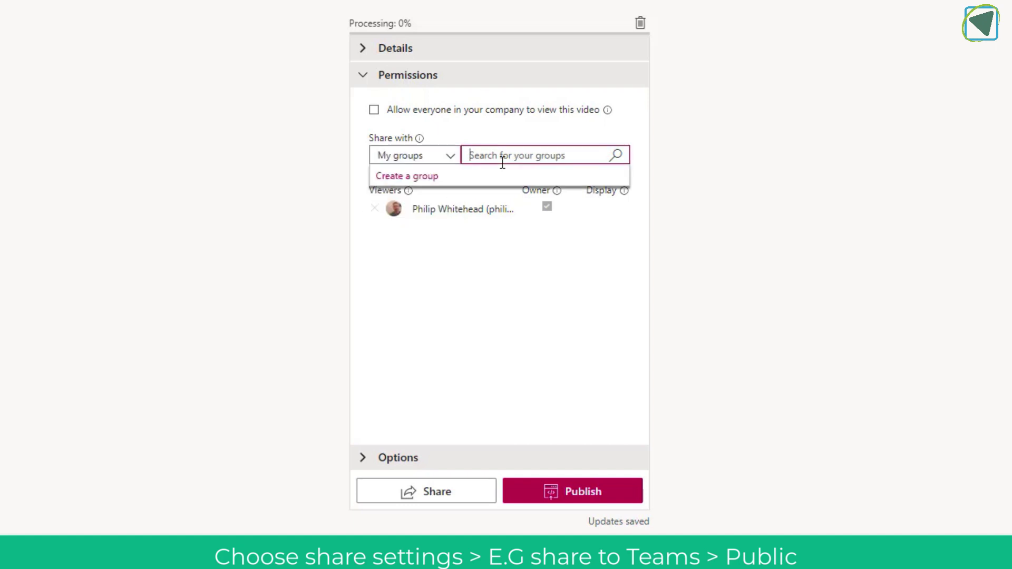
pyautogui.write('test')
pyautogui.click(619, 156)
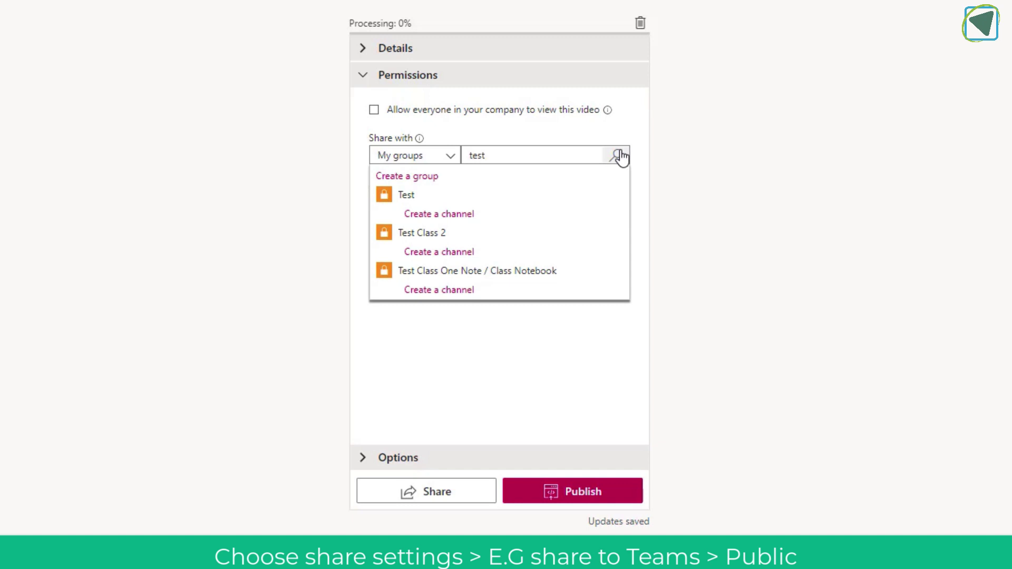
pyautogui.click(505, 240)
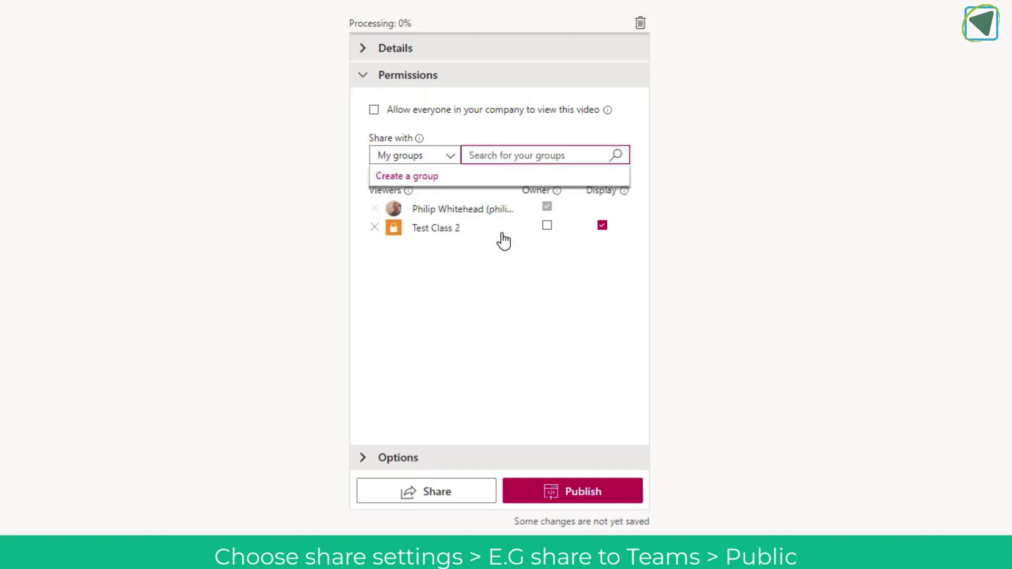
pyautogui.click(506, 242)
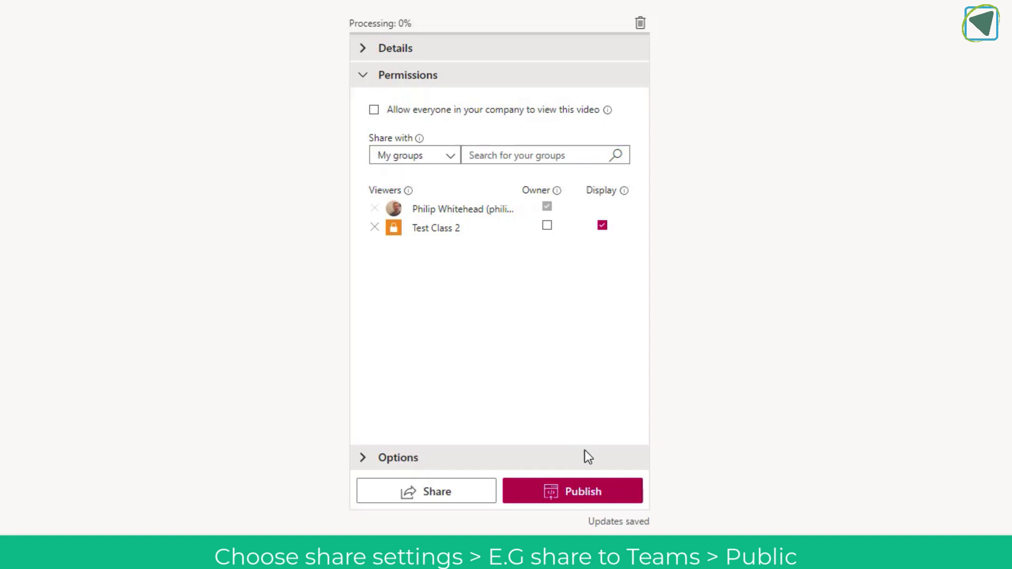
# Publish Remote Wakelet 2 and bring up its share dialog with the direct link
pyautogui.click(603, 481)
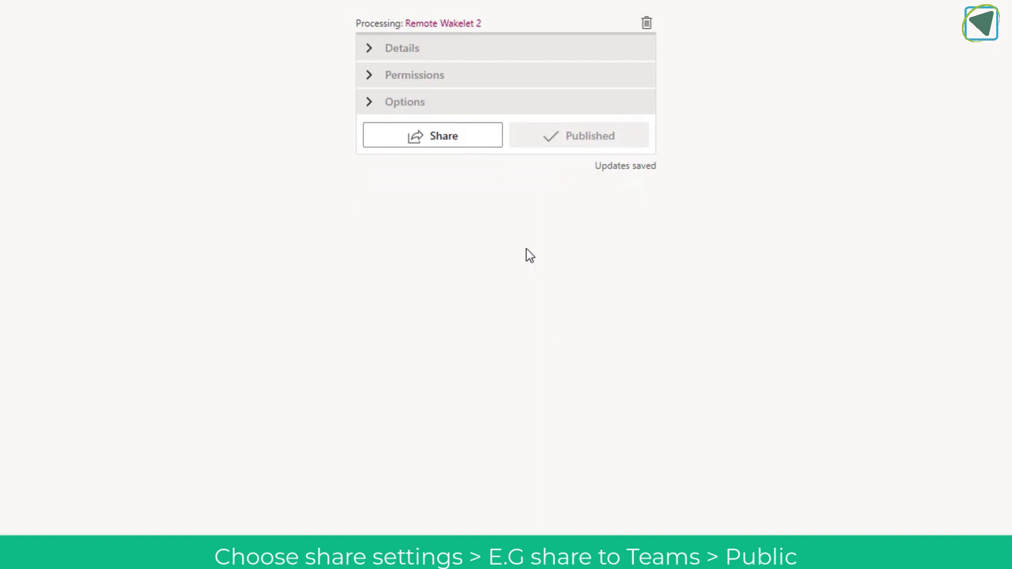
pyautogui.click(453, 142)
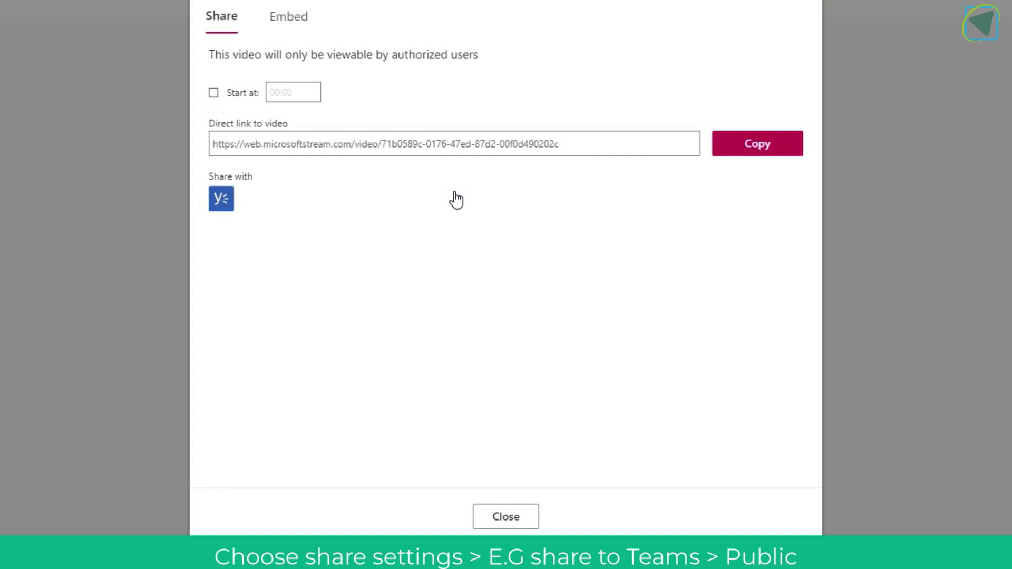
# Copy the direct video link and post it as a new conversation in General
pyautogui.click(751, 149)
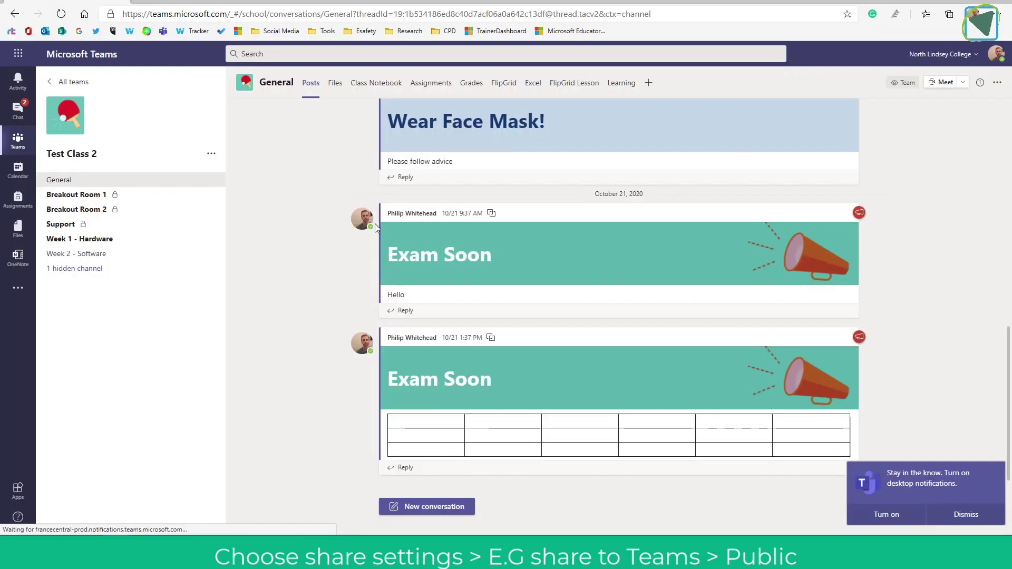
pyautogui.click(459, 517)
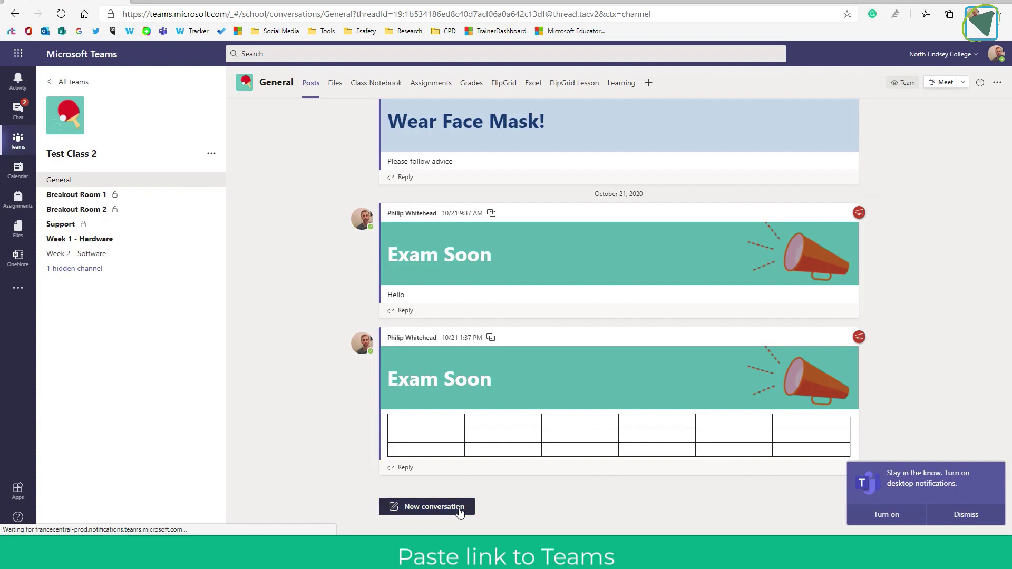
pyautogui.rightClick(452, 501)
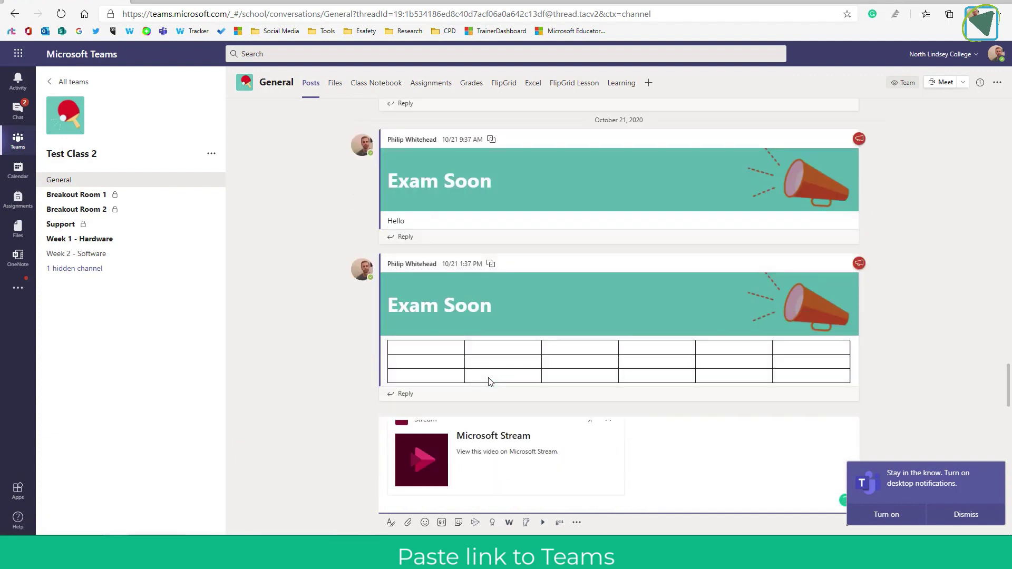
pyautogui.press('Return')
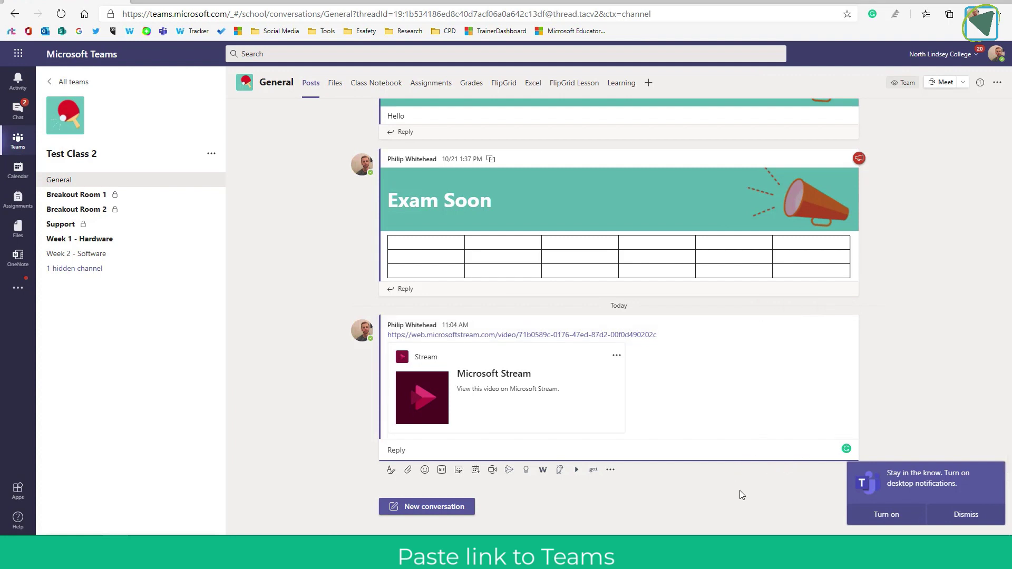
# Start another post and paste the video link into the Stream link-insert search
pyautogui.click(467, 508)
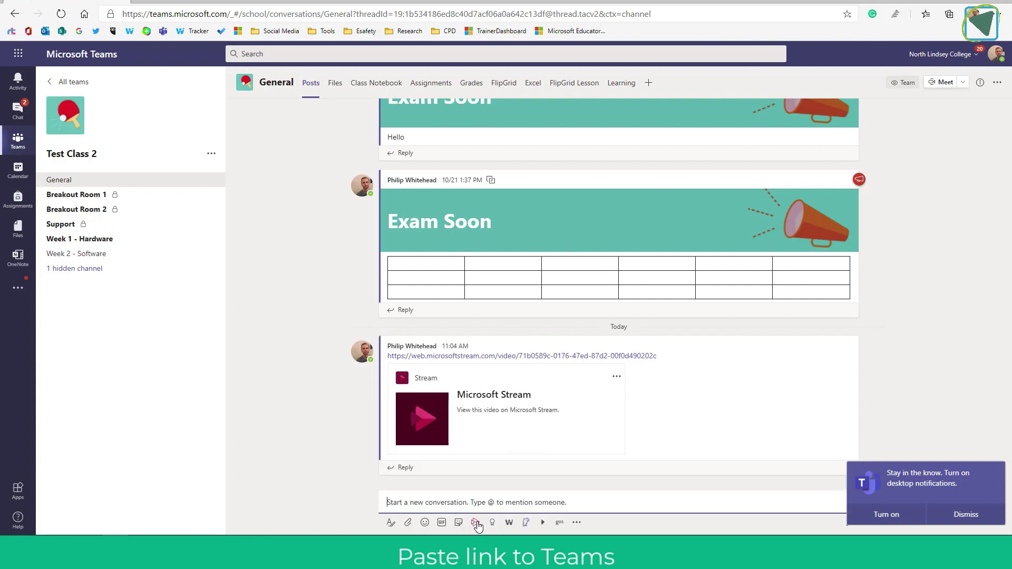
pyautogui.click(476, 522)
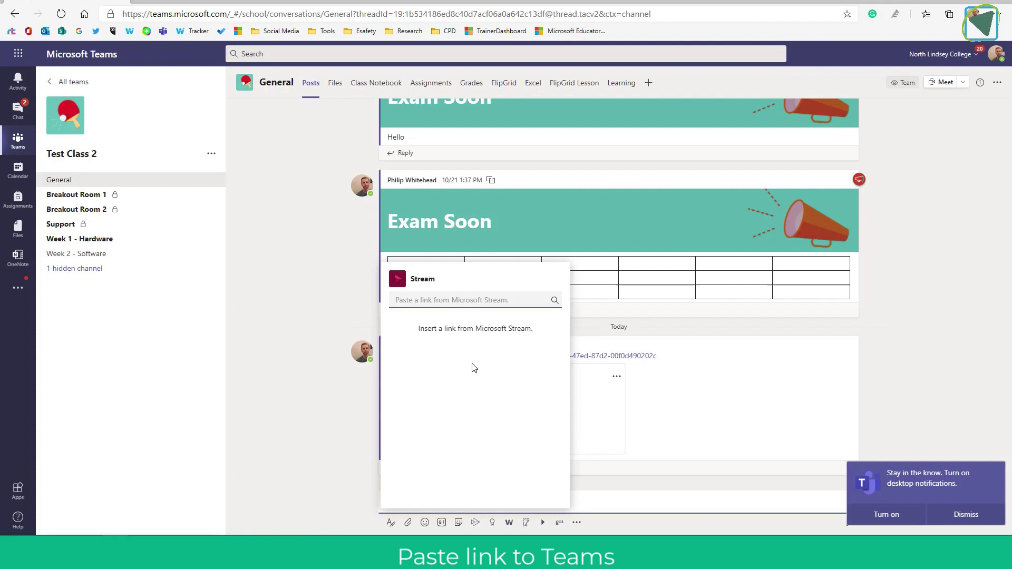
pyautogui.rightClick(452, 301)
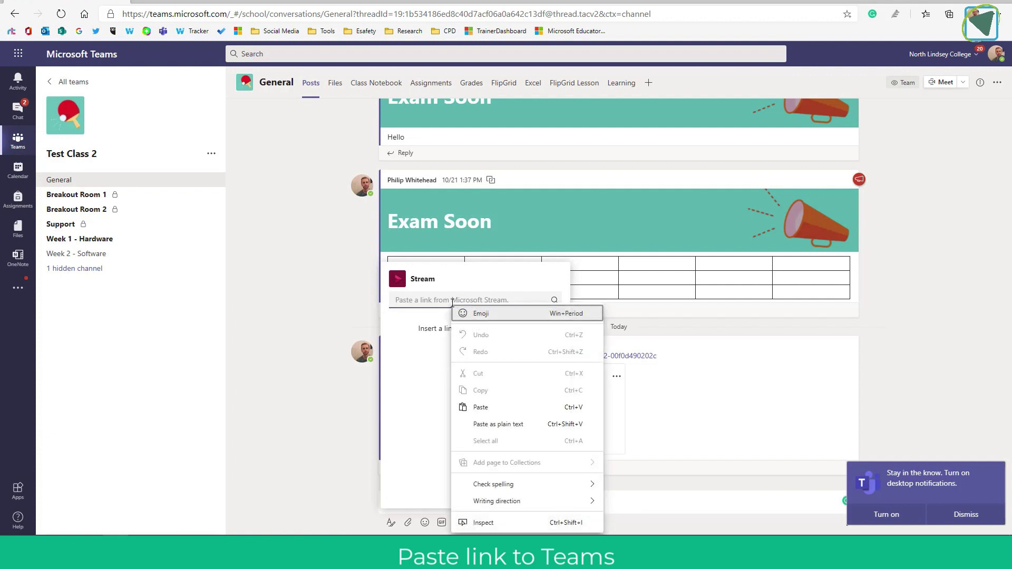
pyautogui.click(489, 407)
pyautogui.click(555, 300)
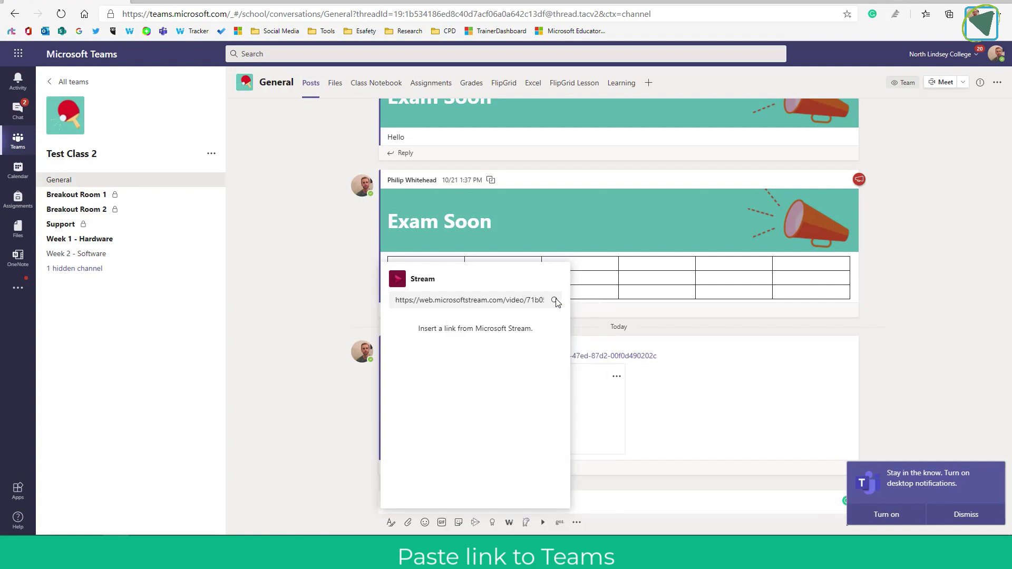